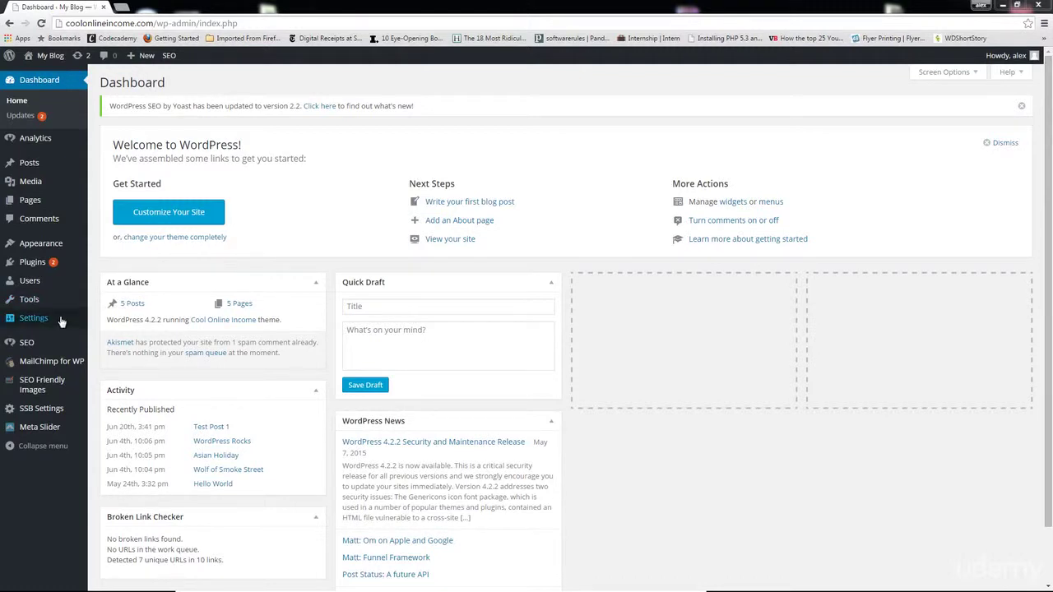
- Open My Blog's Media Settings page from the Settings menu
mouse_move(72, 318)
click(120, 378)
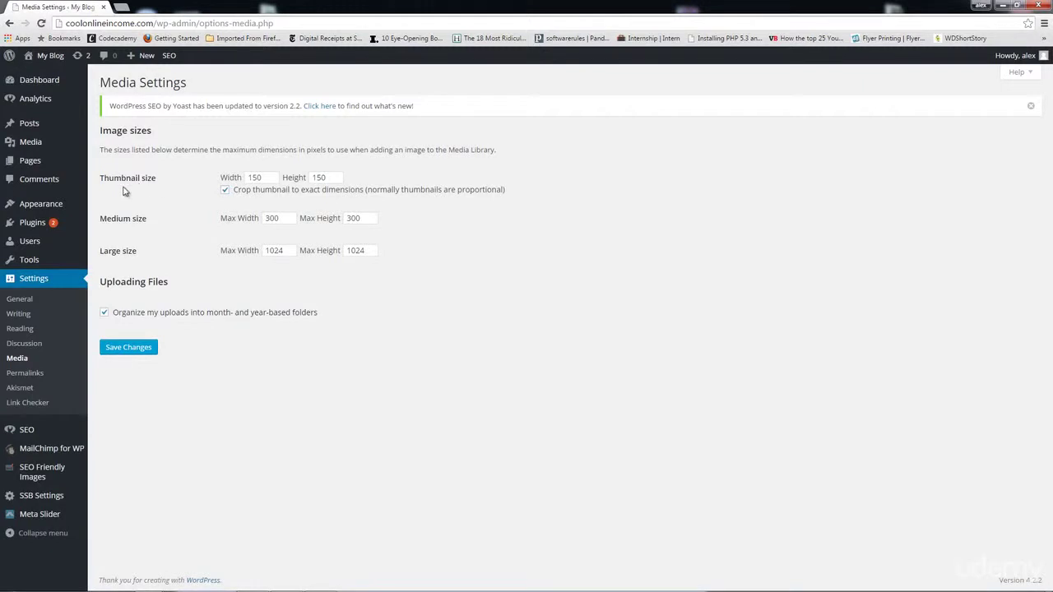
drag(134, 218, 111, 255)
click(236, 350)
drag(158, 178, 114, 179)
drag(147, 219, 116, 218)
drag(145, 251, 118, 248)
drag(133, 251, 113, 250)
click(154, 256)
mouse_move(337, 177)
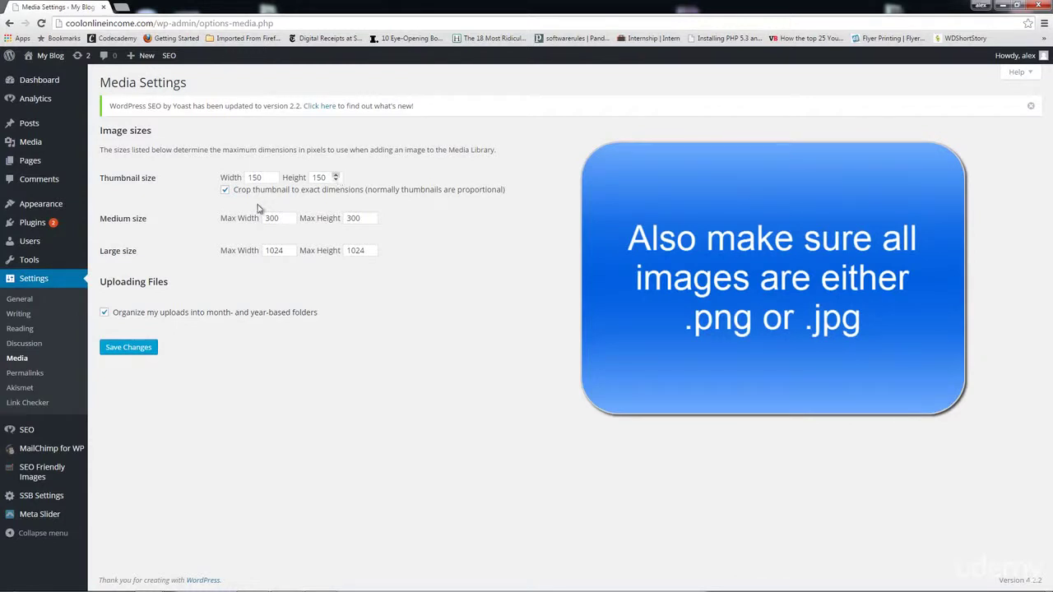
- Raise the thumbnail width from 150 to 180 and save the media settings
drag(138, 251, 106, 251)
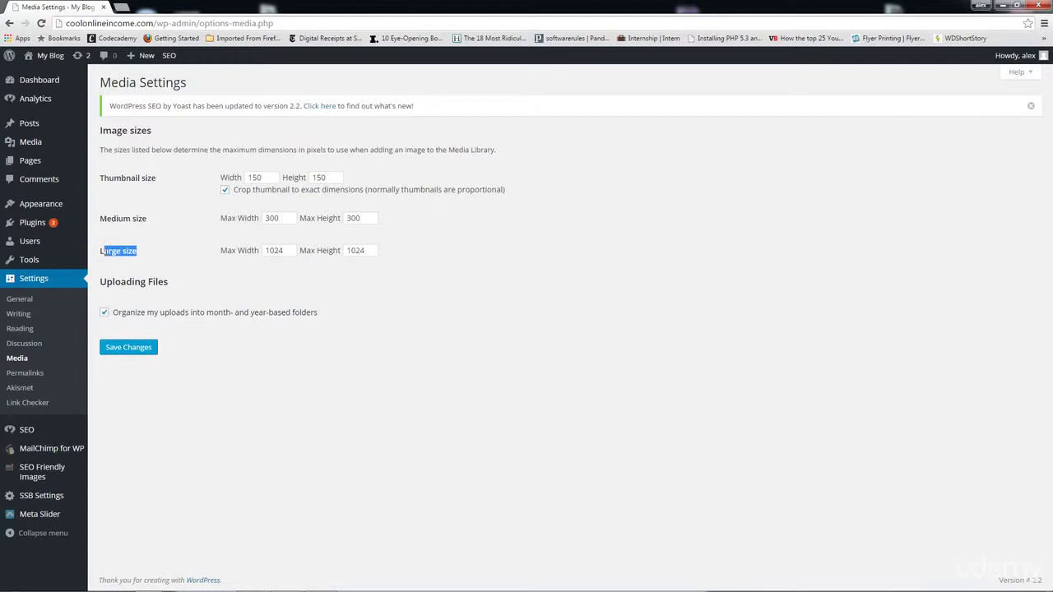
click(173, 280)
click(271, 175)
click(271, 175)
click(271, 175)
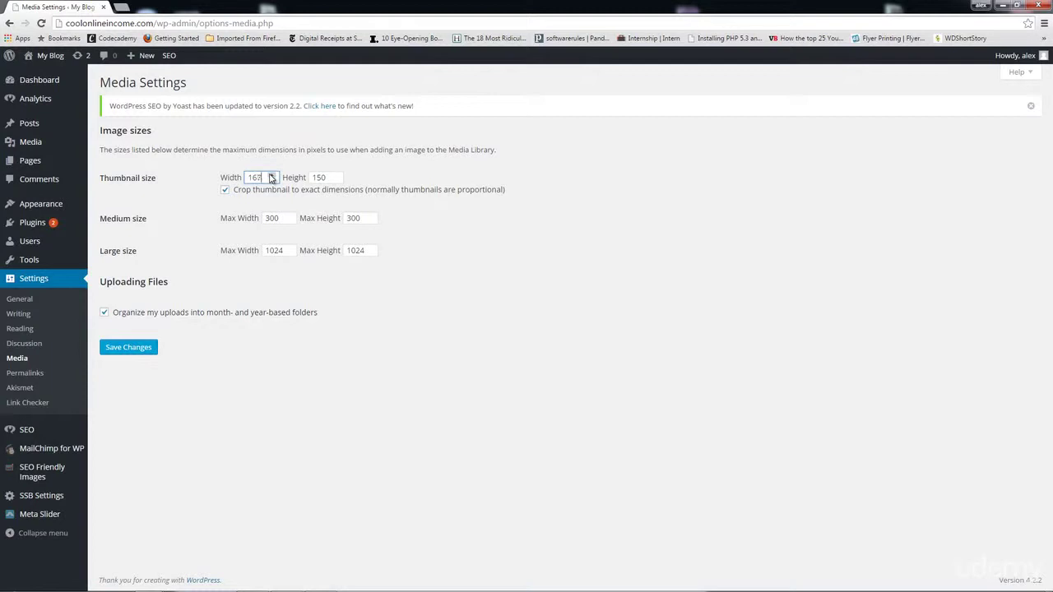
click(271, 175)
drag(271, 176, 273, 183)
click(272, 180)
click(130, 348)
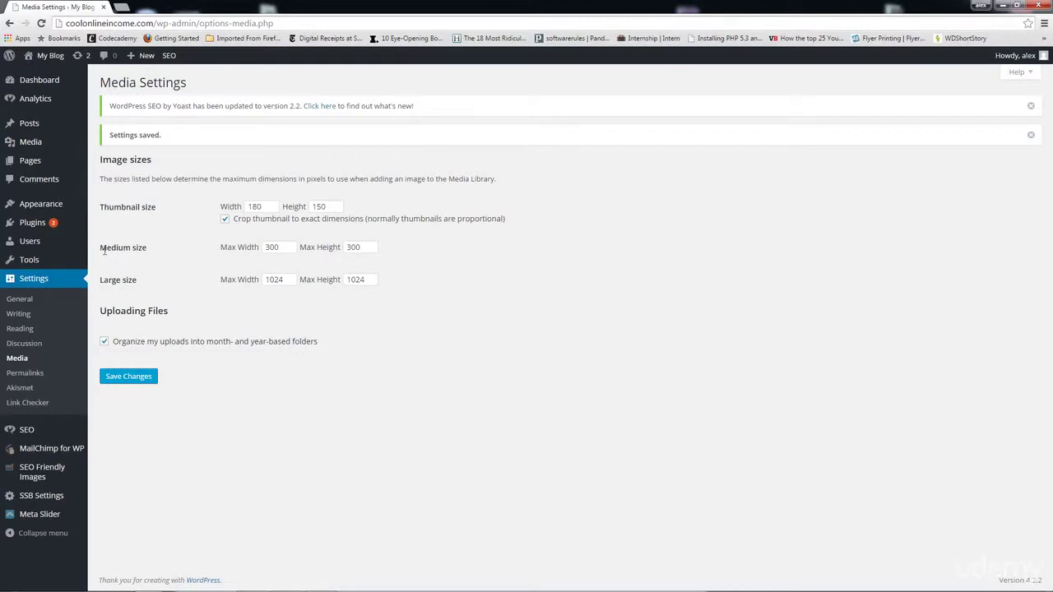
- Search the Add New plugins directory for 'regenerate thumbnails'
mouse_move(75, 227)
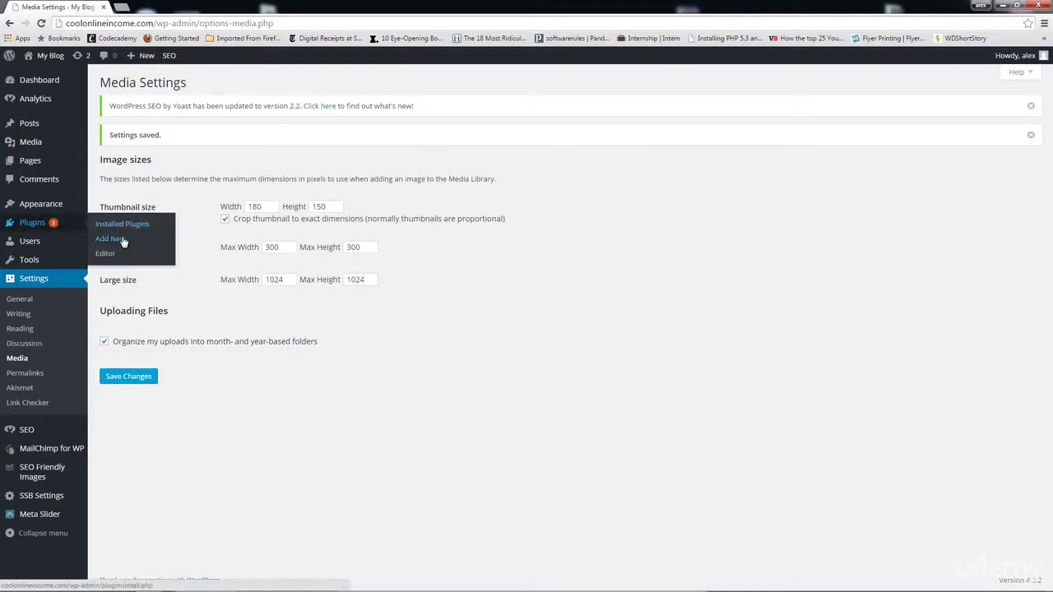
click(122, 239)
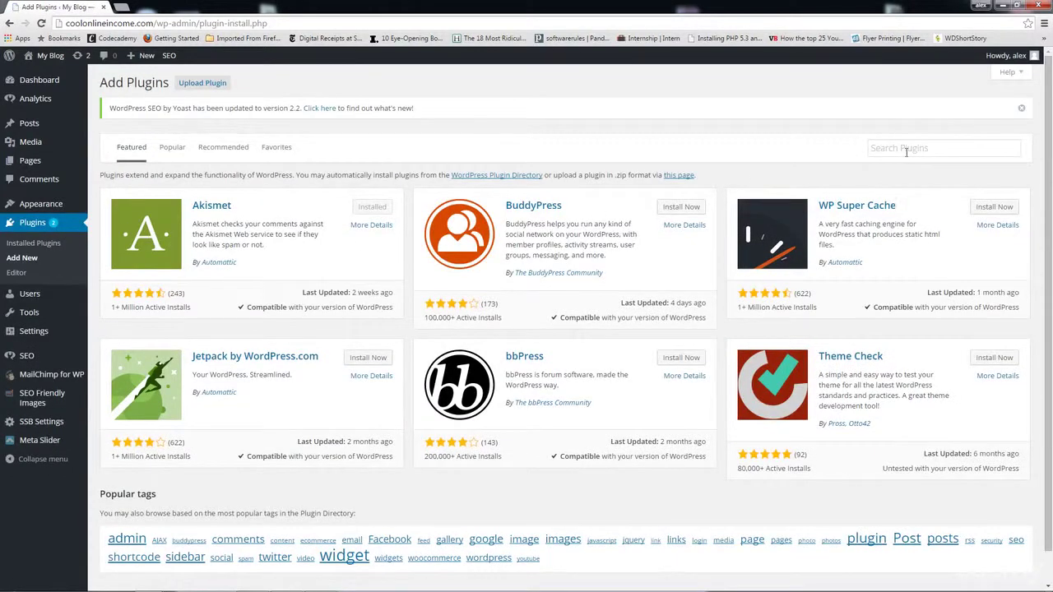
click(907, 149)
text(re)
key(Down)
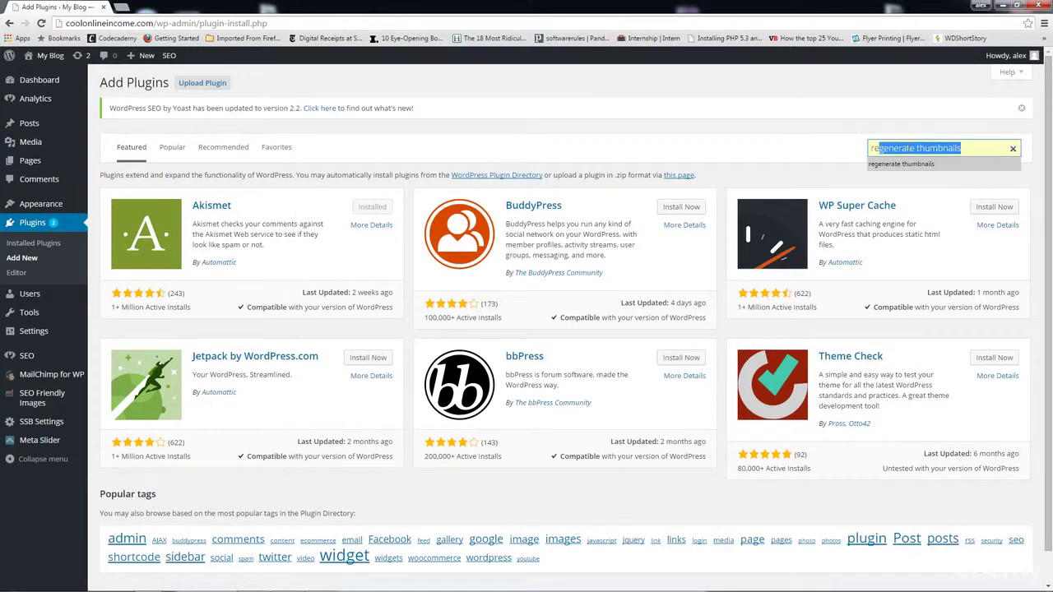
key(Return)
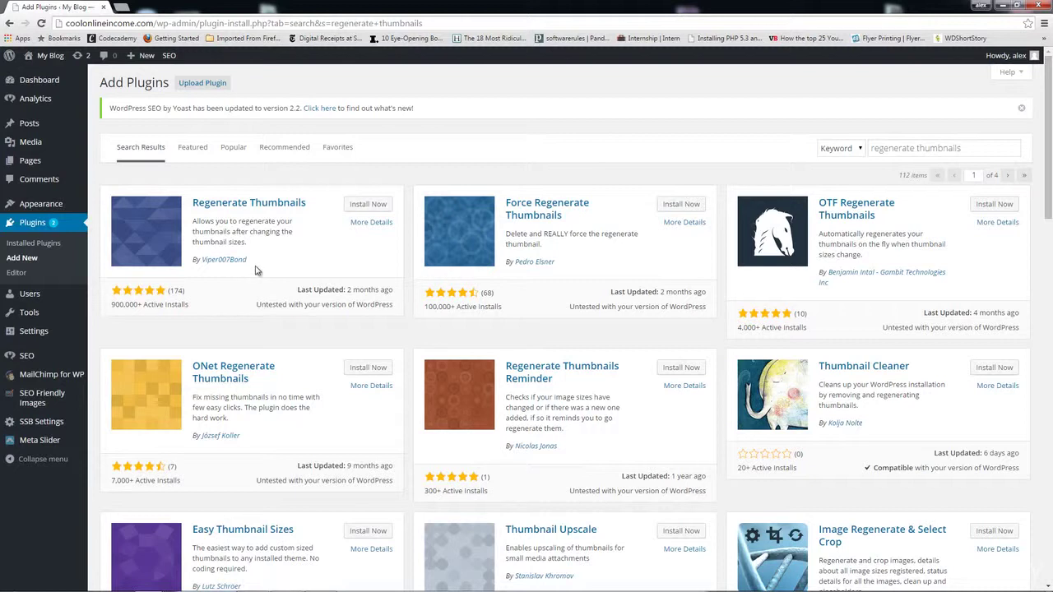
drag(230, 261, 294, 254)
- Install and activate the Regenerate Thumbnails 2.2.4 plugin
click(368, 204)
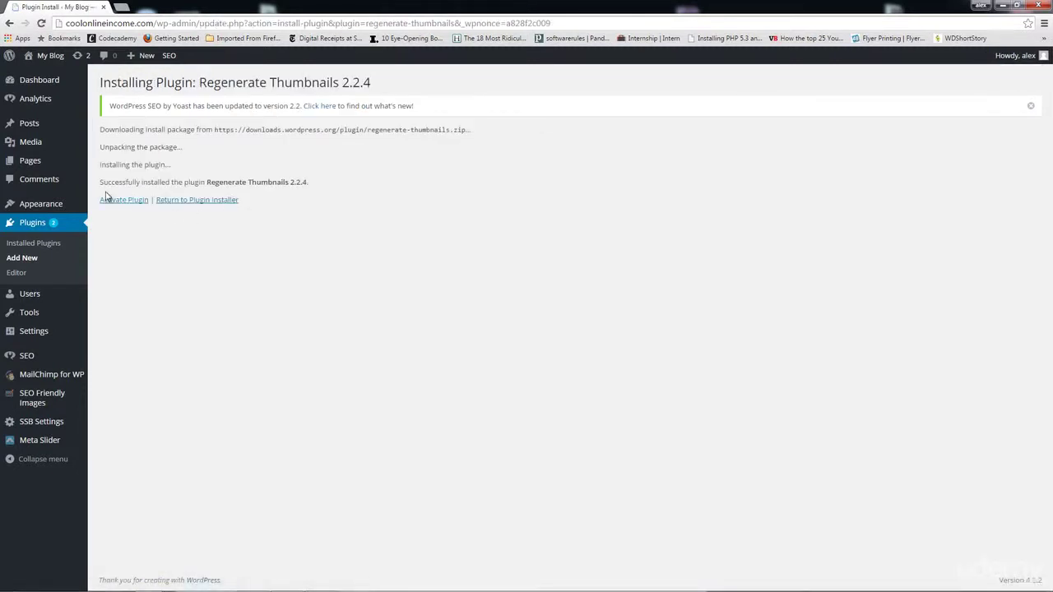
click(130, 203)
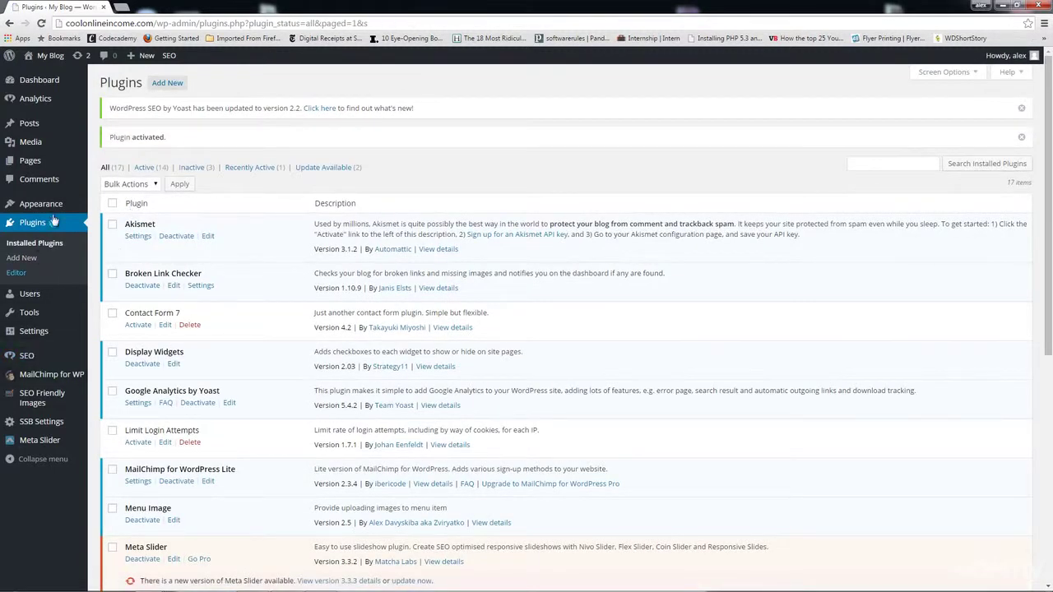
mouse_move(61, 206)
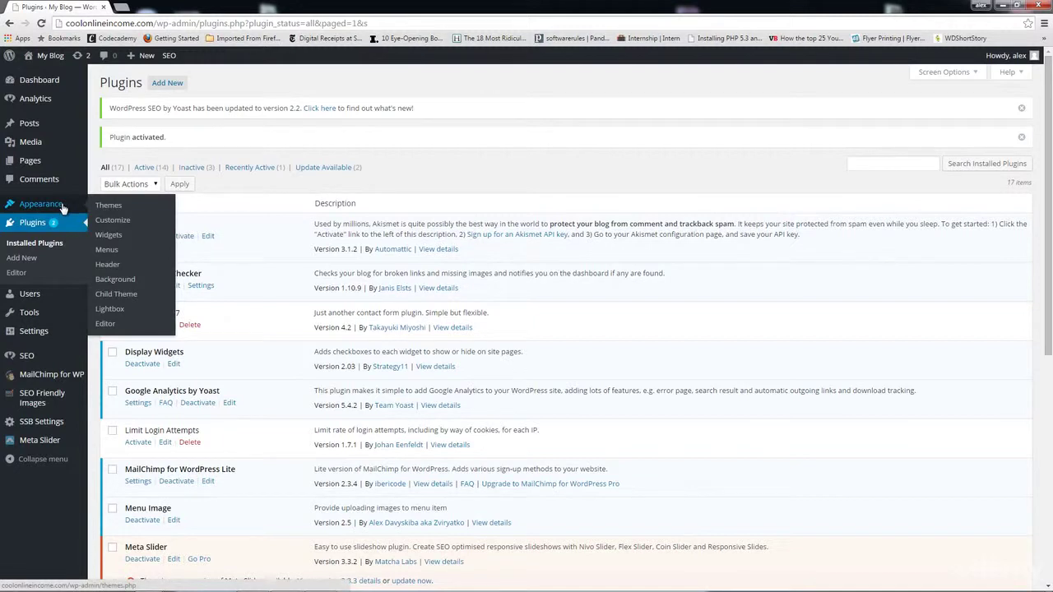
- Open the Media Library and view, then close, the Batman image's attachment details
mouse_move(52, 146)
click(103, 145)
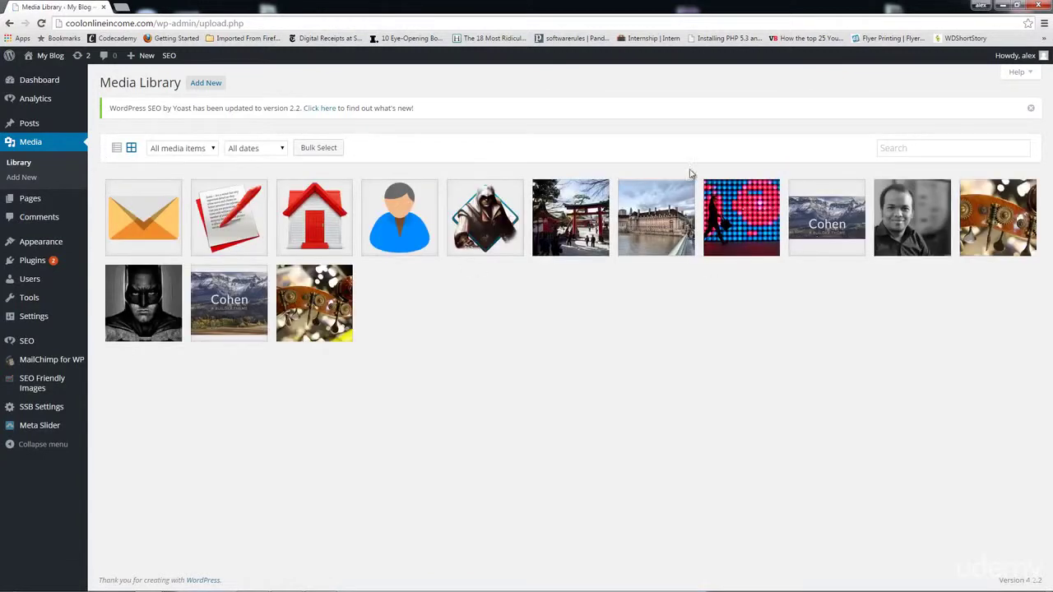
click(156, 310)
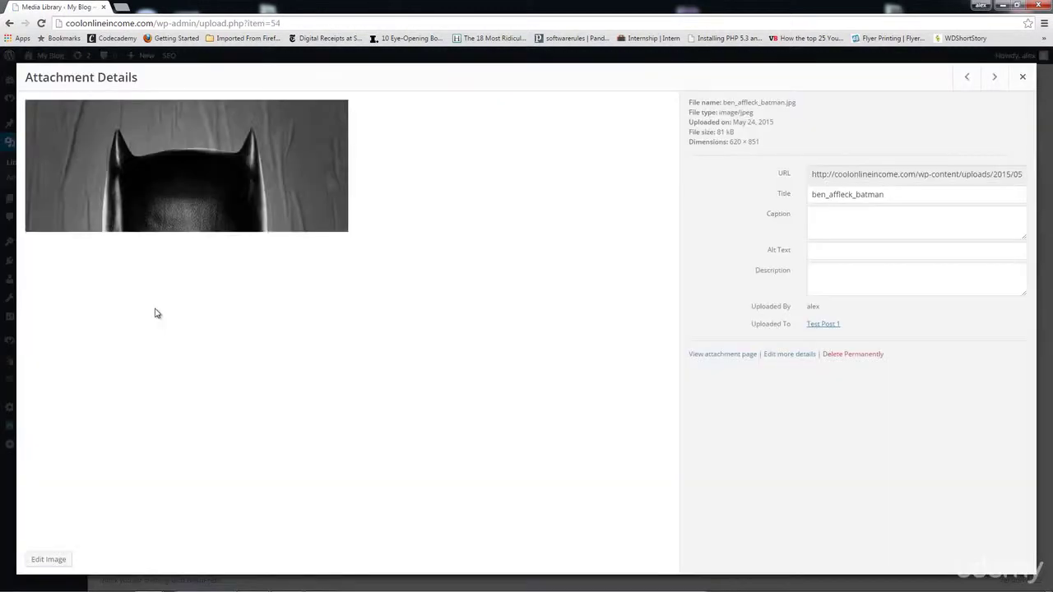
click(1022, 77)
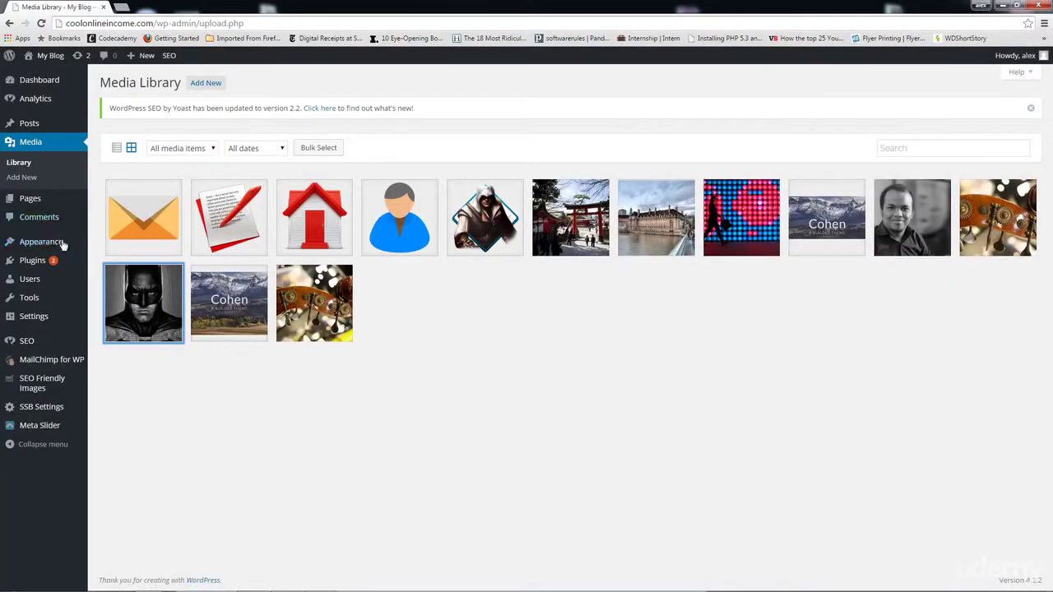
mouse_move(61, 299)
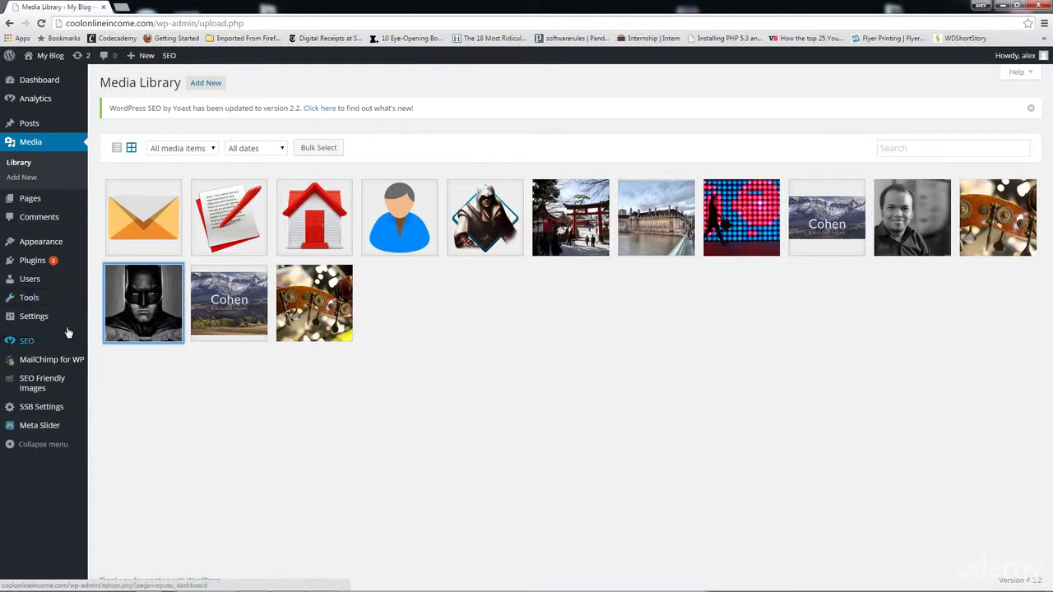
- Set the medium image size to max width 340 and max height 315, and save
mouse_move(66, 319)
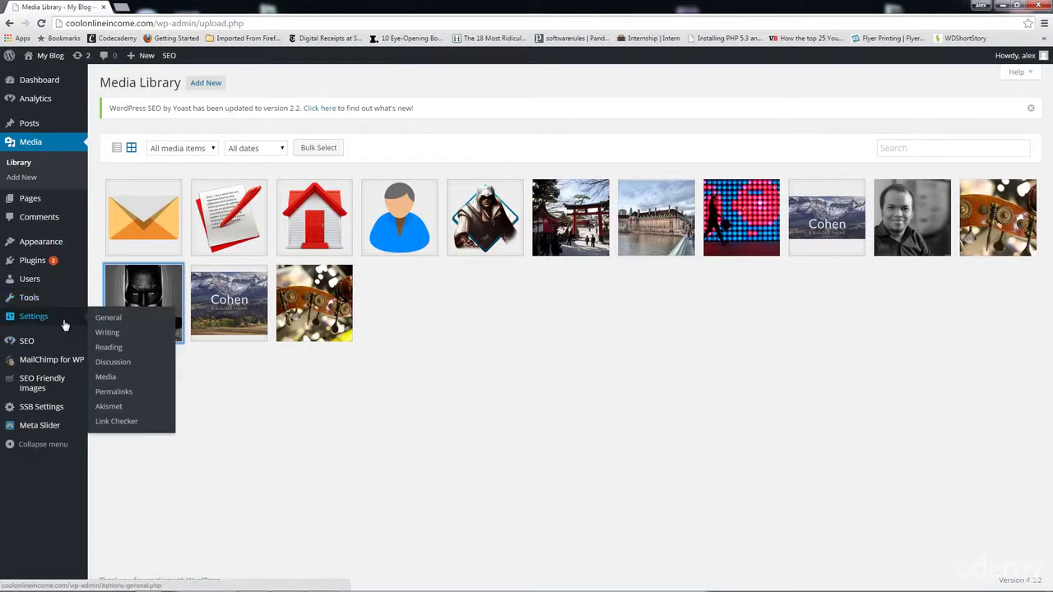
click(117, 381)
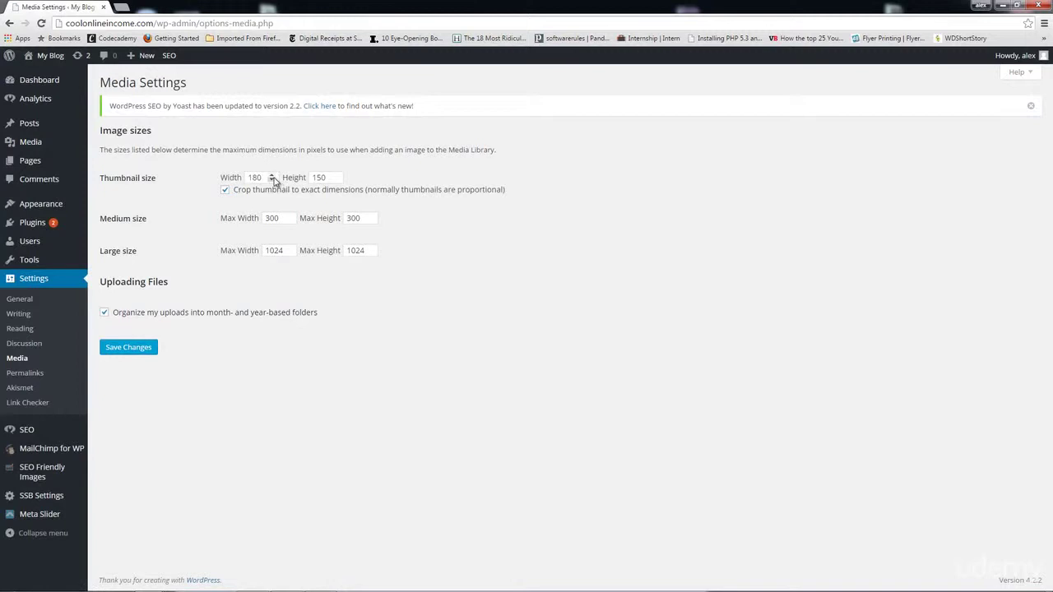
click(290, 216)
click(371, 215)
click(371, 215)
click(371, 215)
click(371, 215)
click(371, 216)
click(371, 215)
click(371, 215)
click(371, 216)
click(371, 215)
click(137, 351)
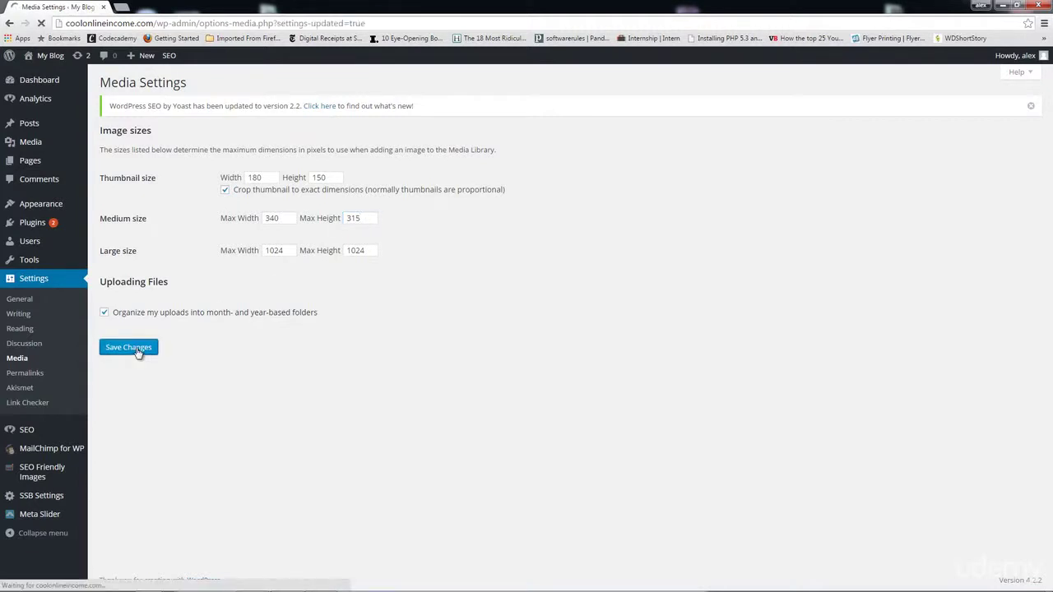
- Open the Asian Holiday post in the Visual editor
mouse_move(48, 125)
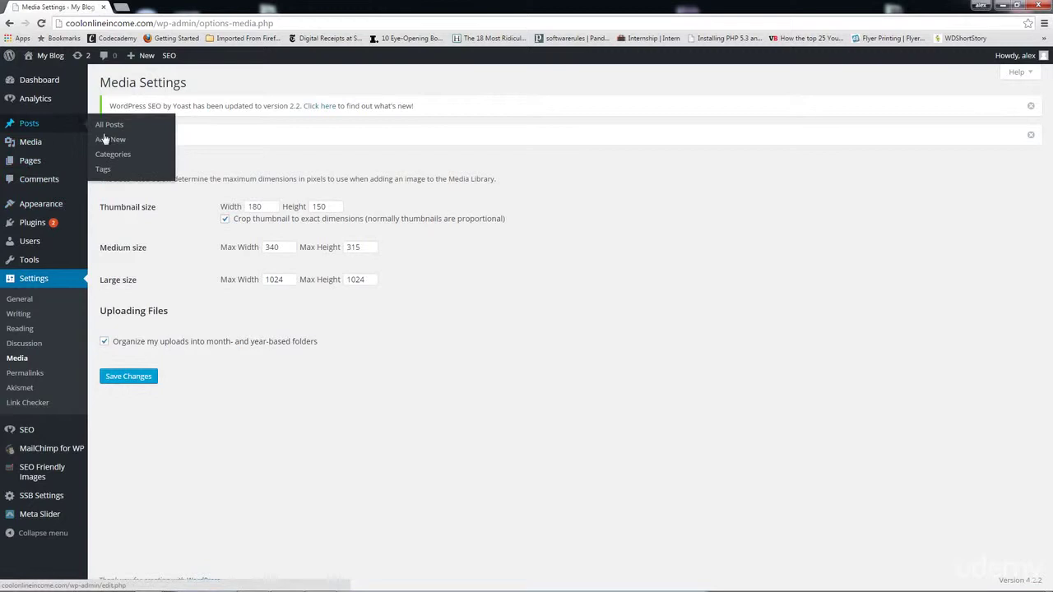
click(120, 128)
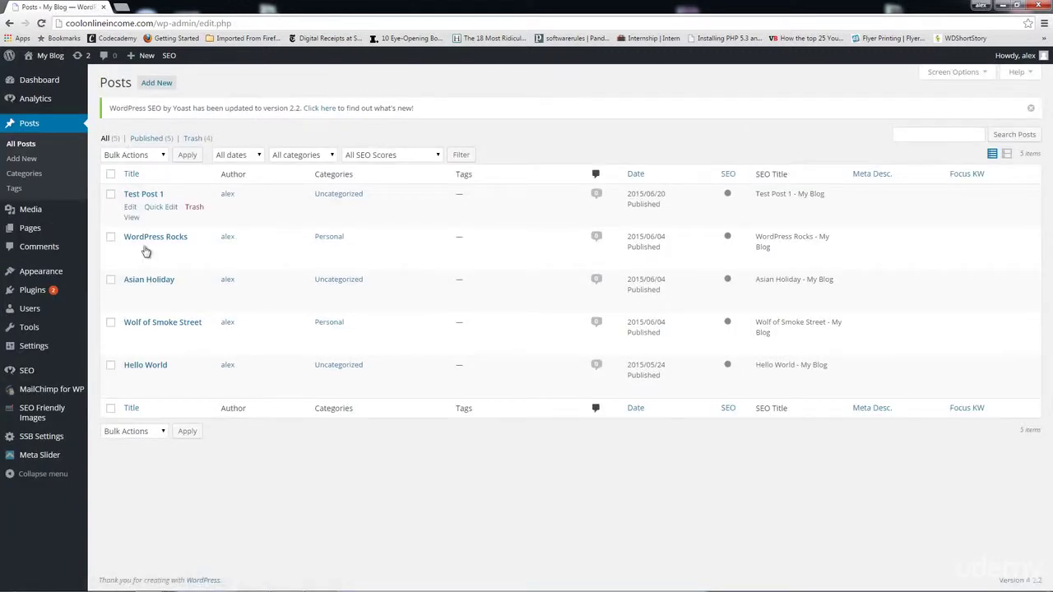
click(130, 293)
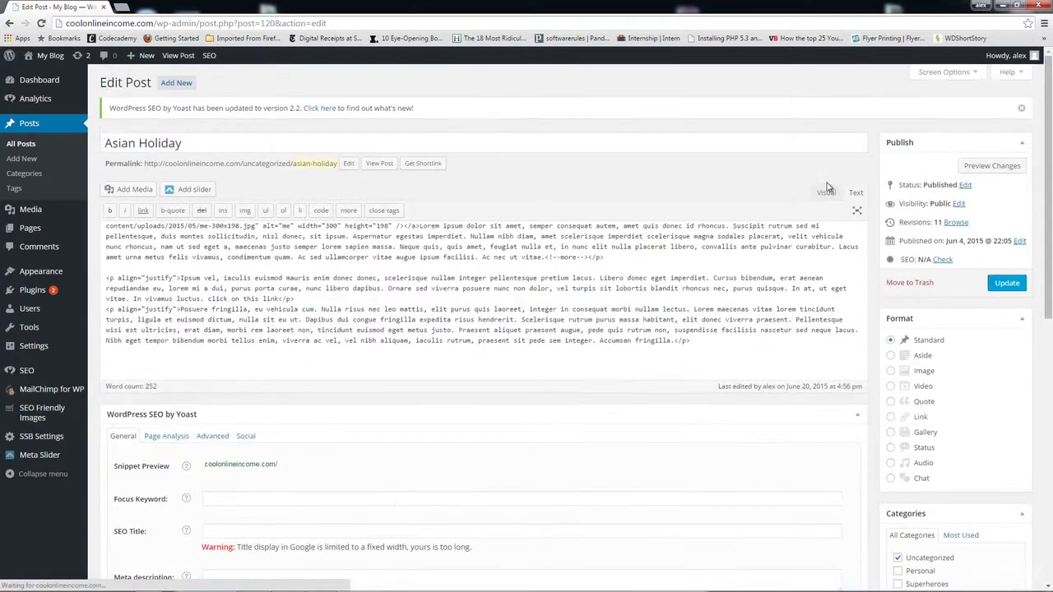
click(826, 195)
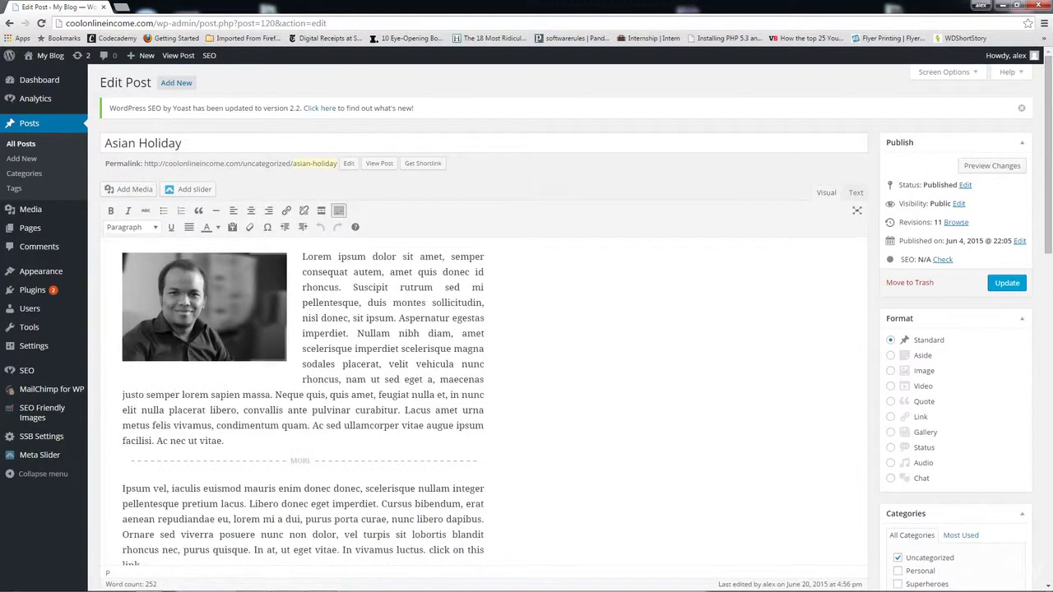
- Review the photo's image details, keep the Medium 300 × 198 size, and update
click(203, 306)
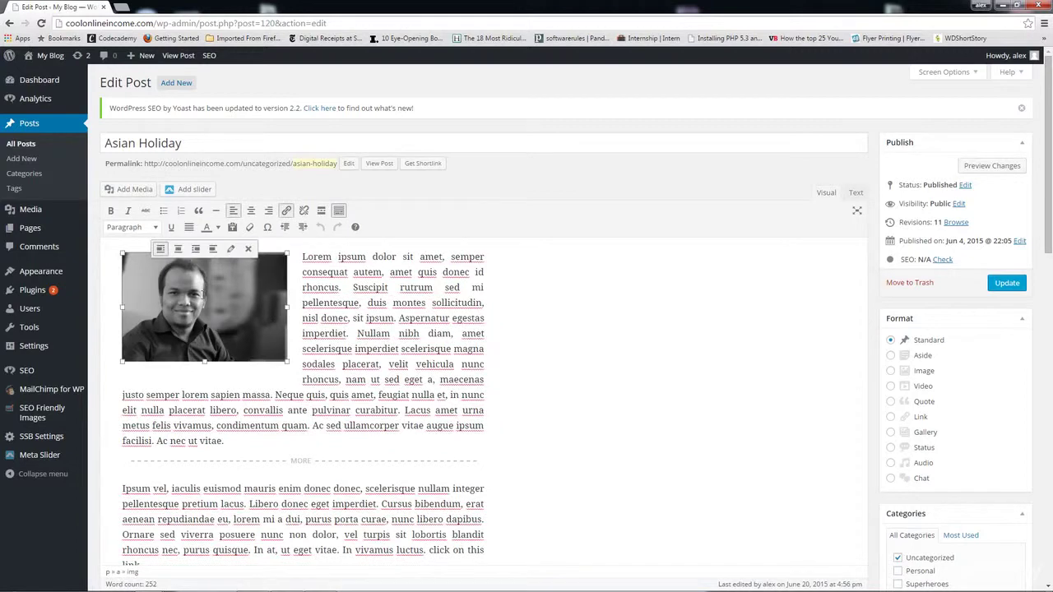
click(231, 251)
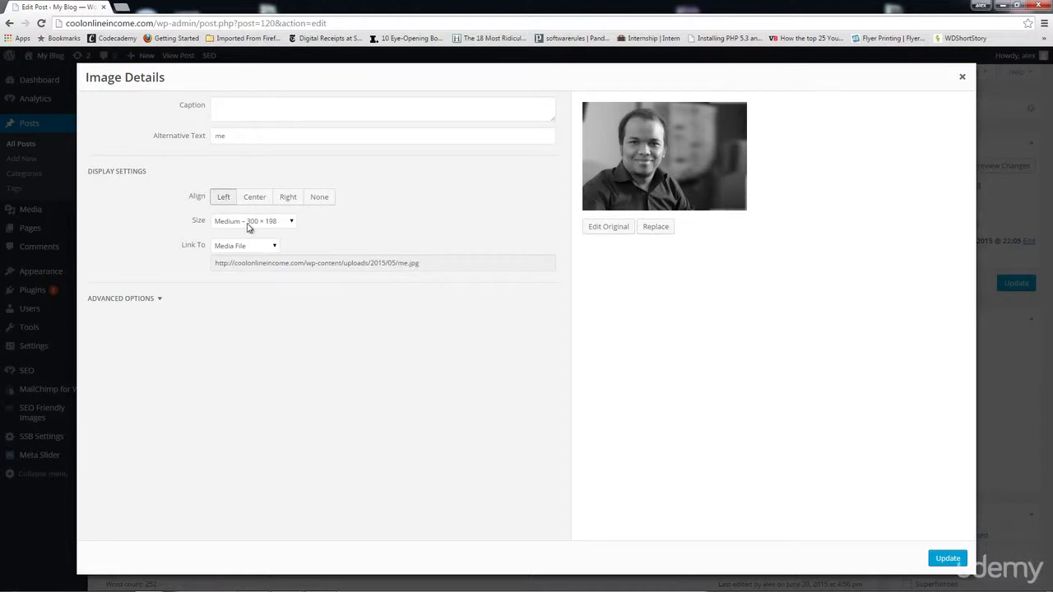
click(291, 222)
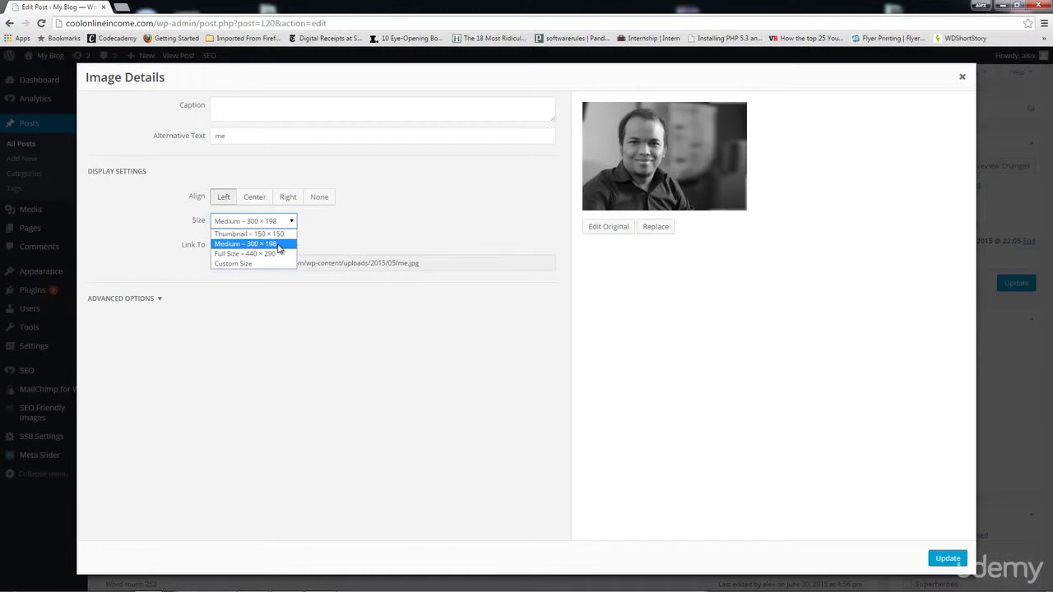
click(396, 228)
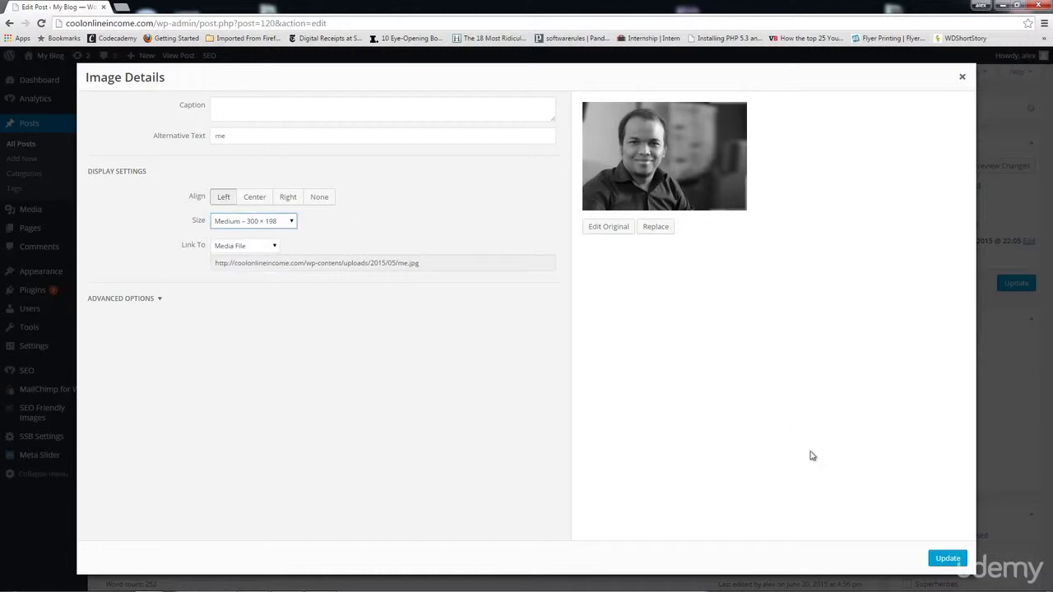
click(943, 560)
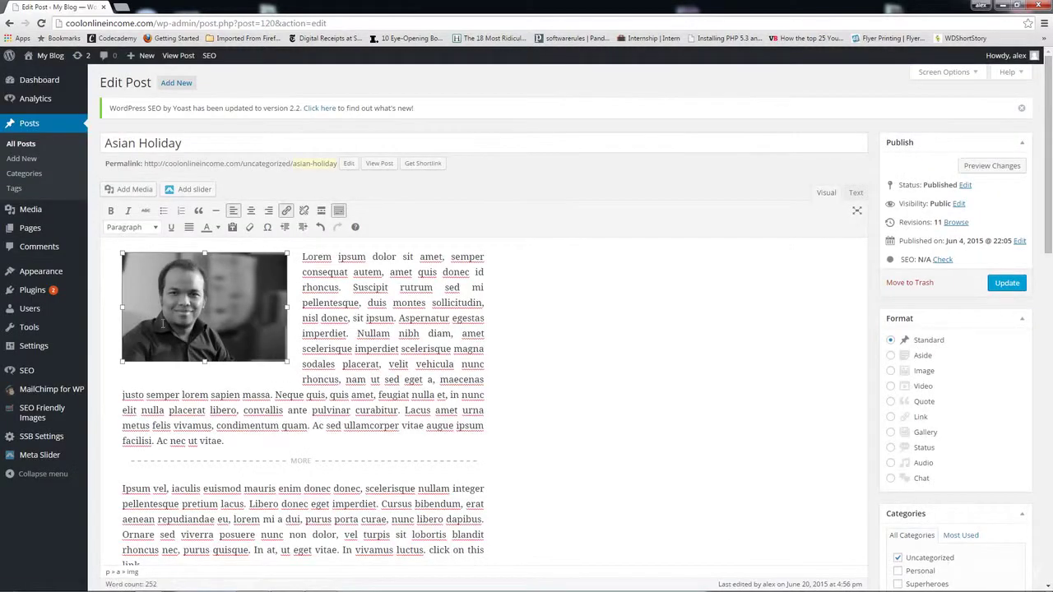
- Regenerate thumbnails for all 14 images, then return to the All Posts list
mouse_move(51, 281)
mouse_move(64, 333)
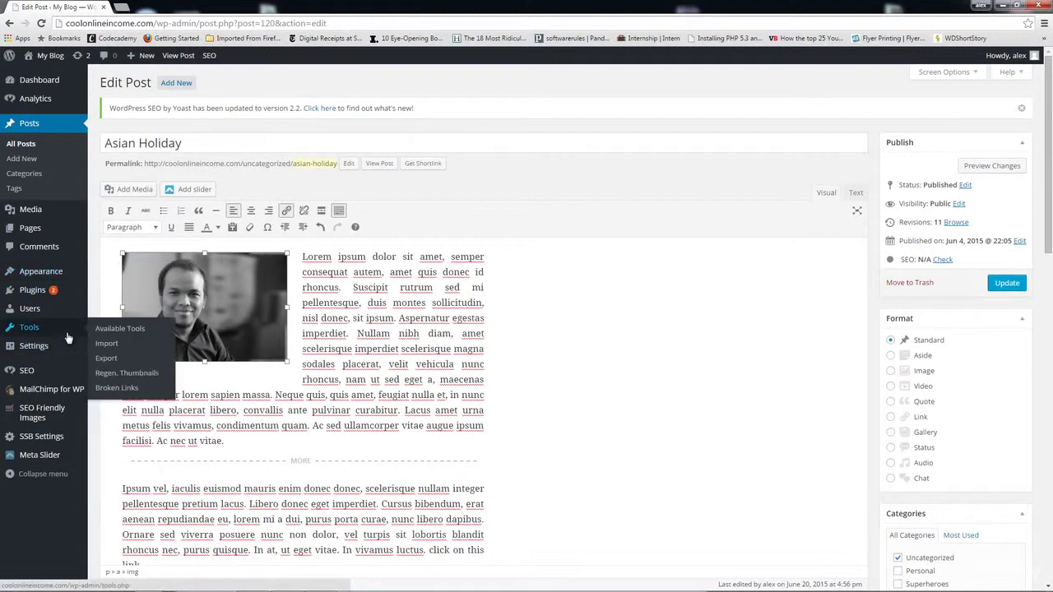
click(132, 374)
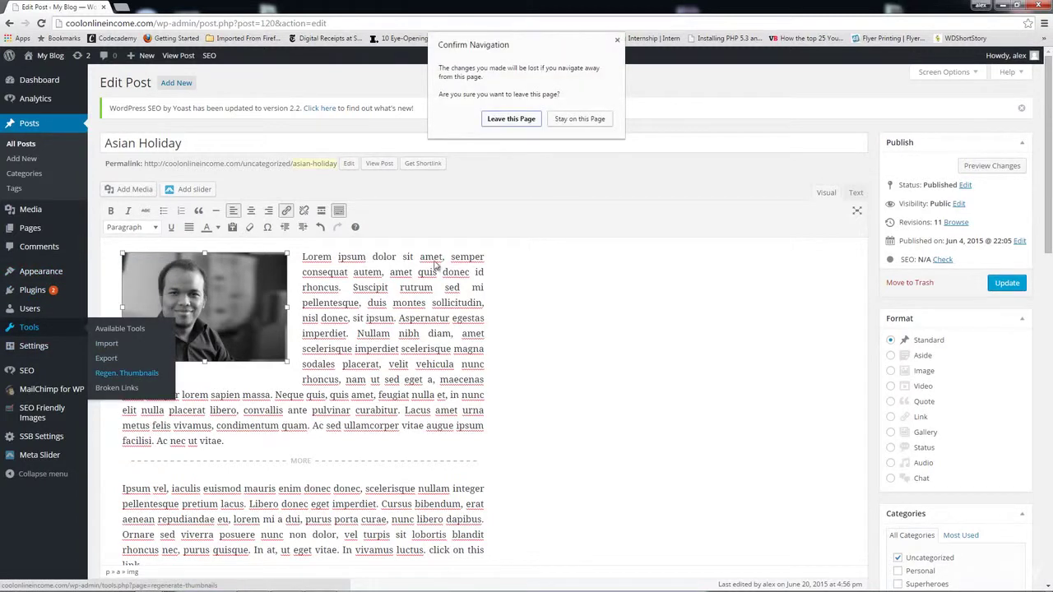
click(511, 120)
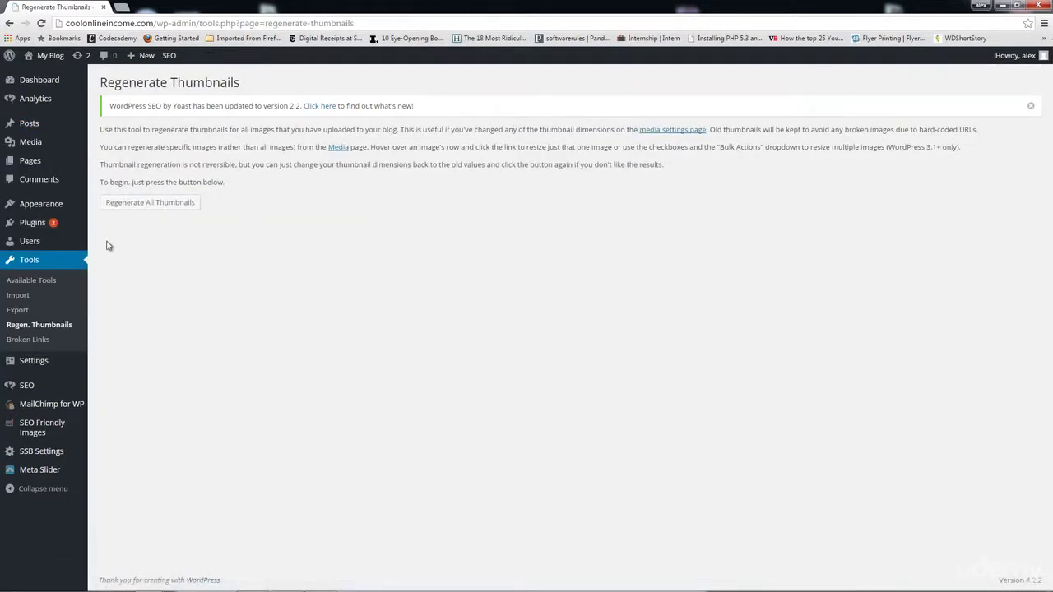
click(163, 204)
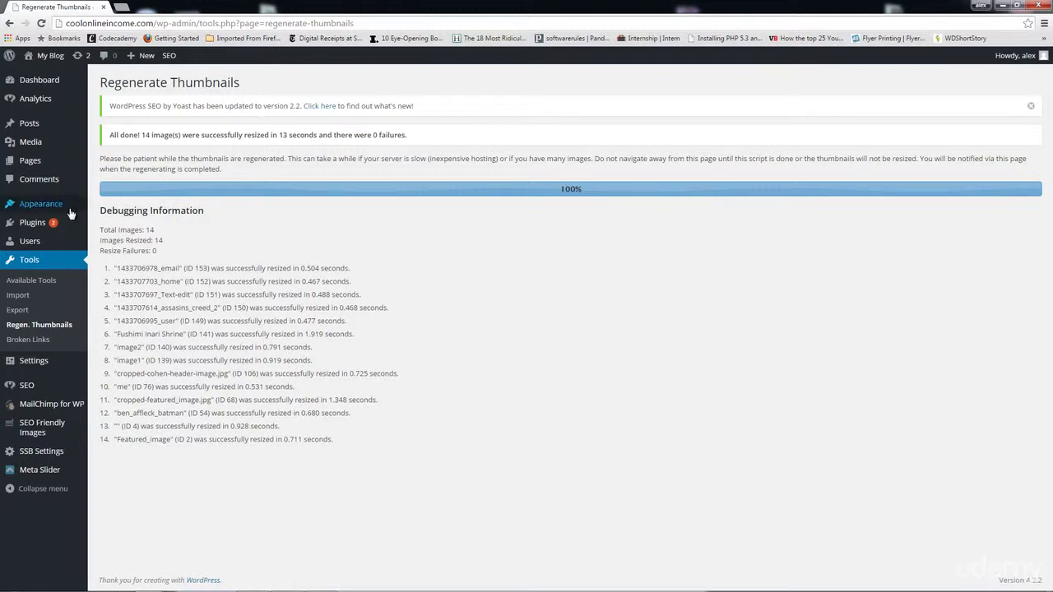
mouse_move(54, 130)
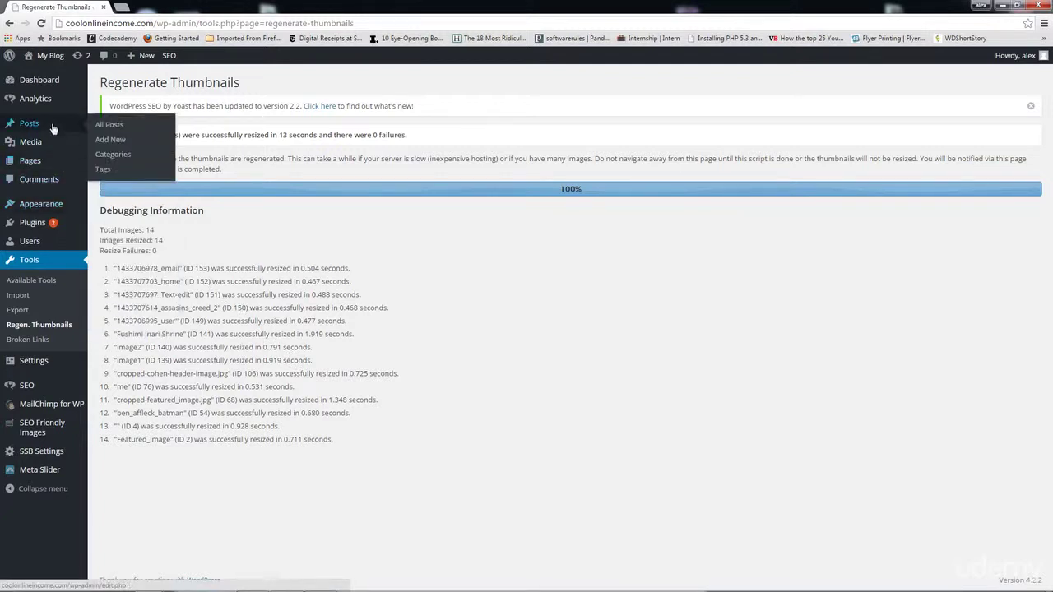
click(91, 127)
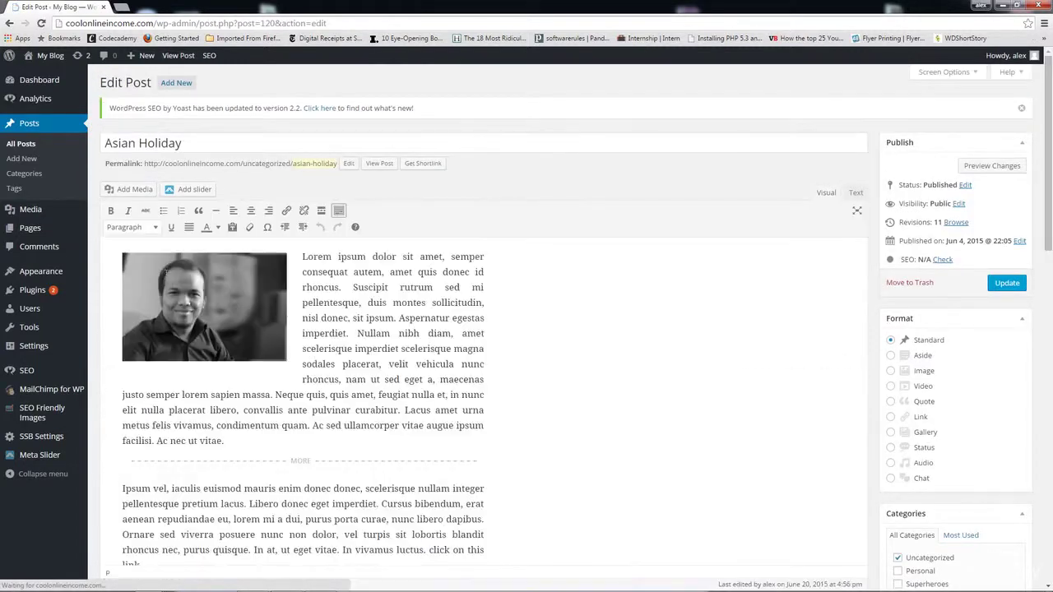
- Reopen the photo's image details and check its Size options, now Medium 340 × 224
click(239, 271)
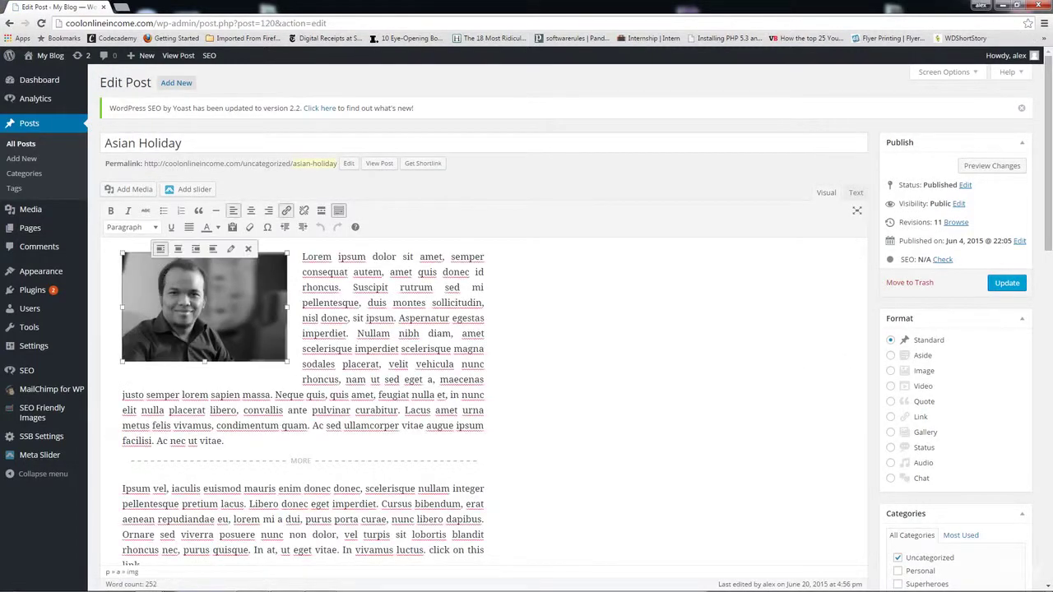
click(231, 254)
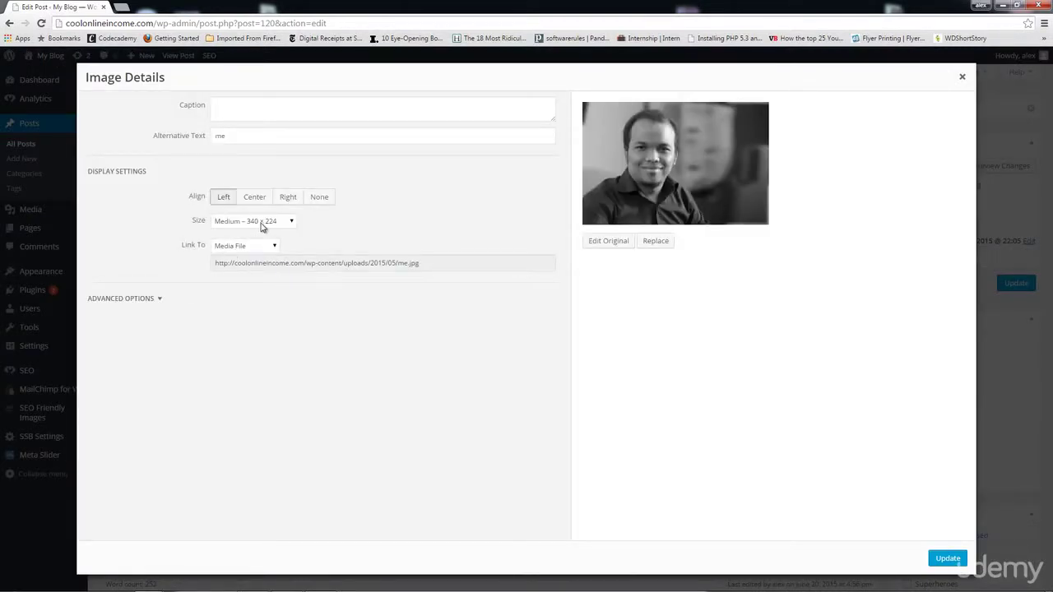
click(292, 223)
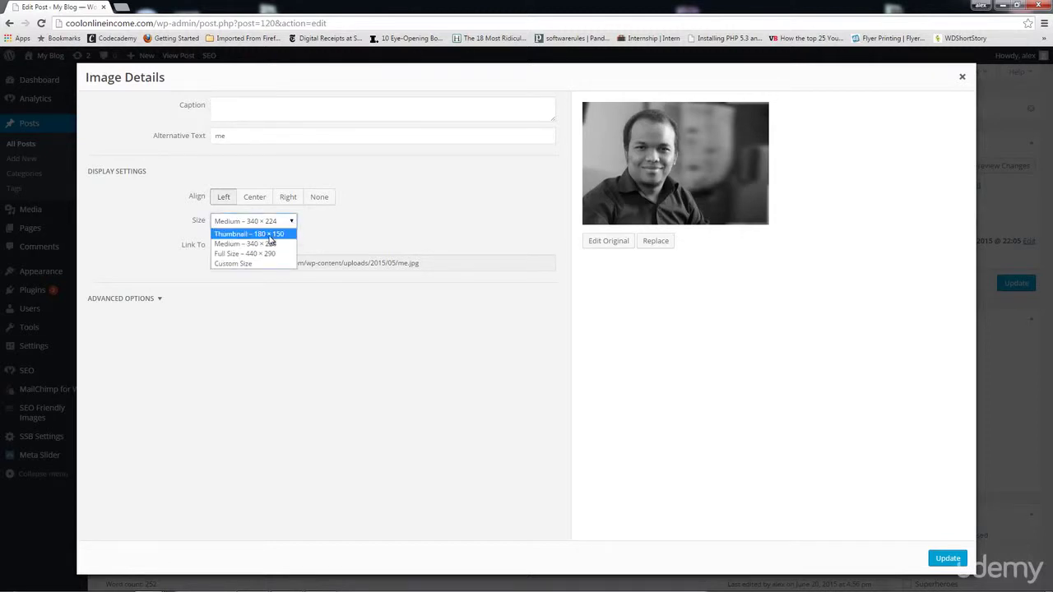
click(333, 236)
click(289, 222)
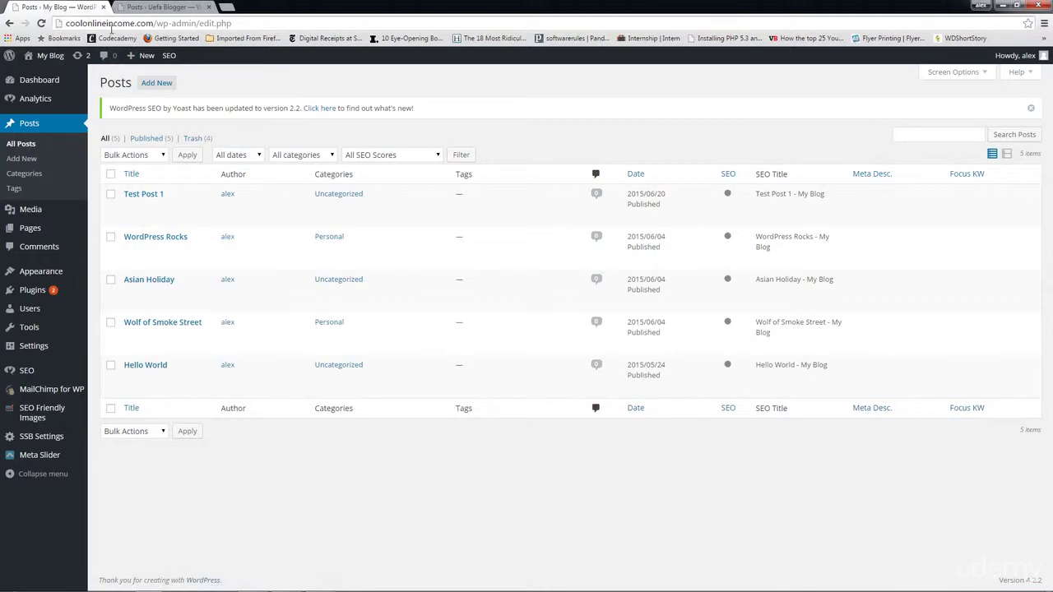
click(154, 8)
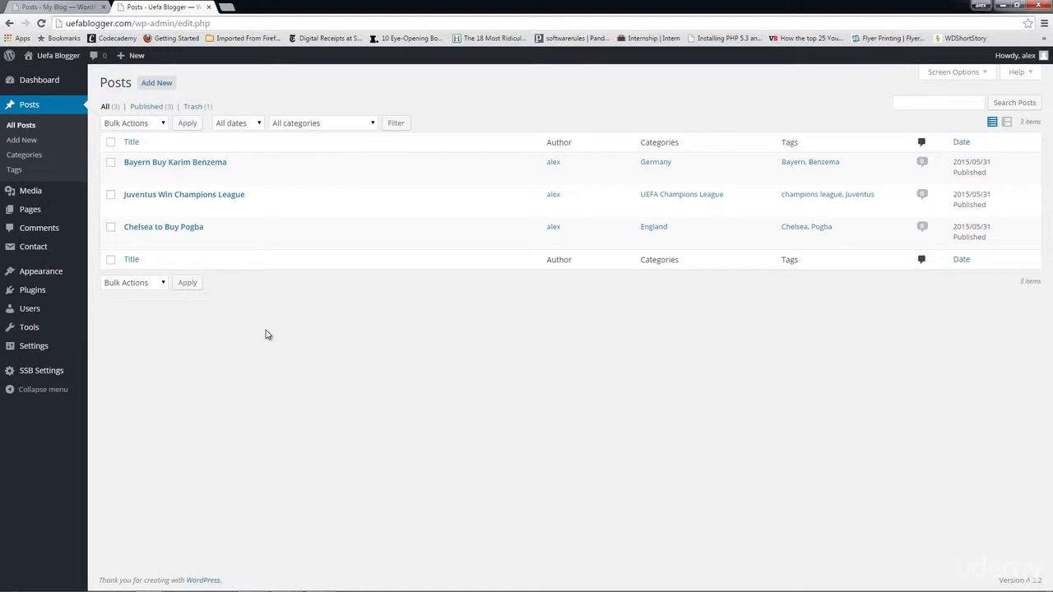
click(77, 6)
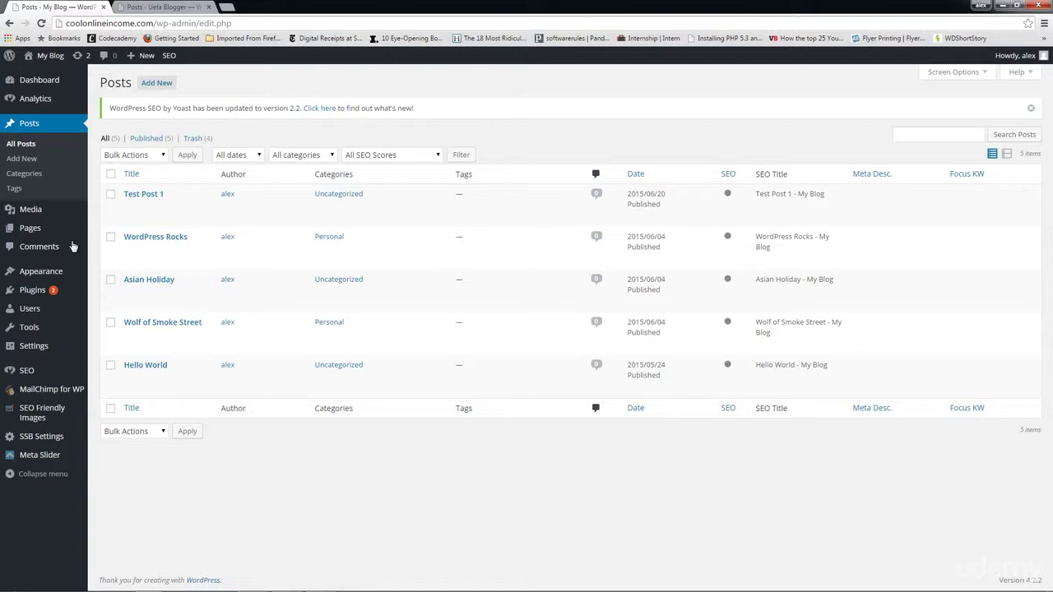
mouse_move(54, 329)
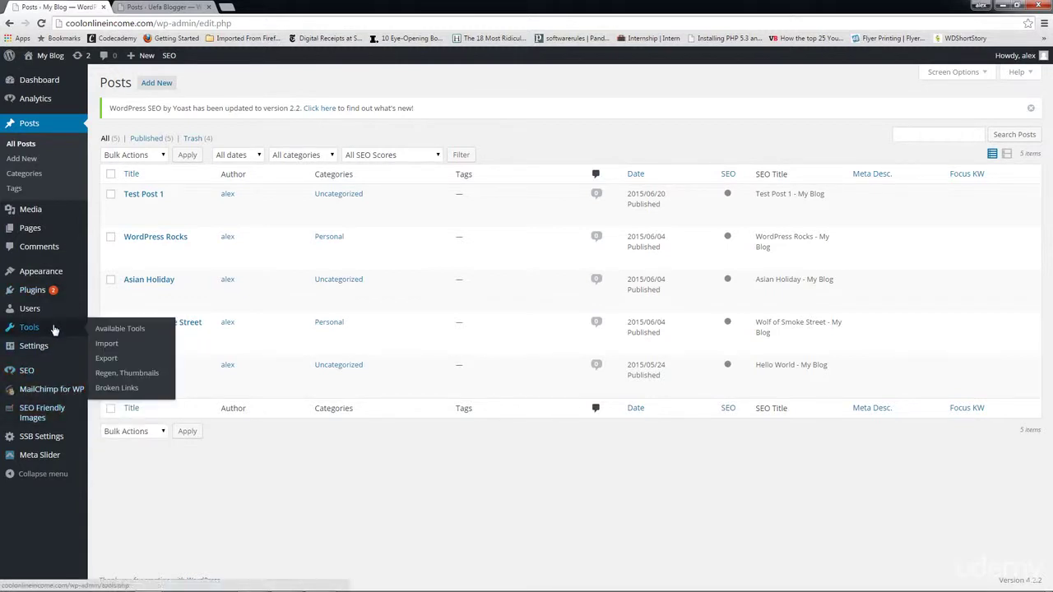
- Export My Blog's posts from all categories and authors as an XML file, then switch to Uefa Blogger
click(107, 359)
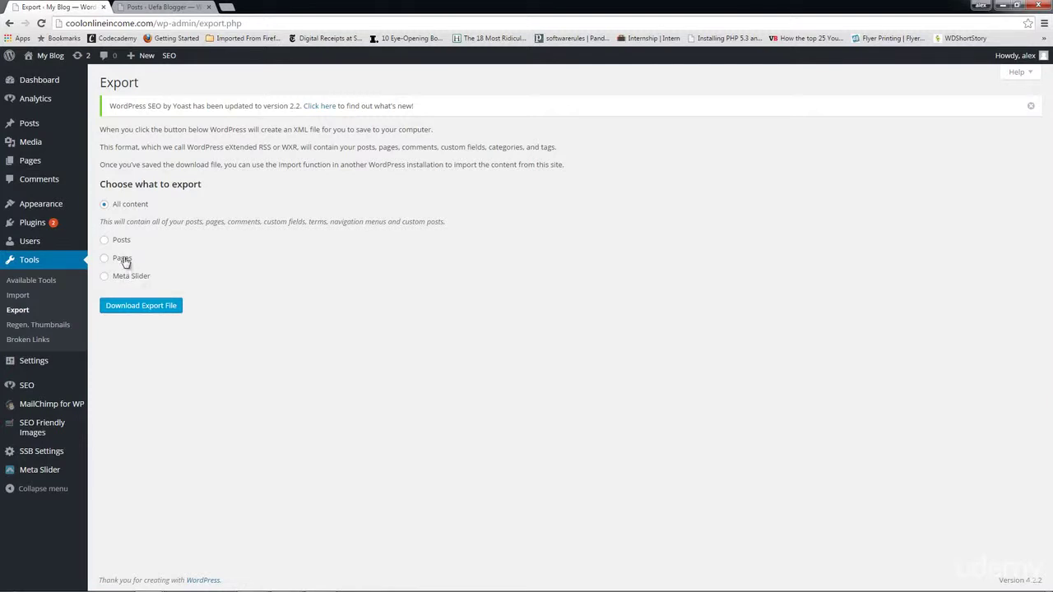
click(120, 241)
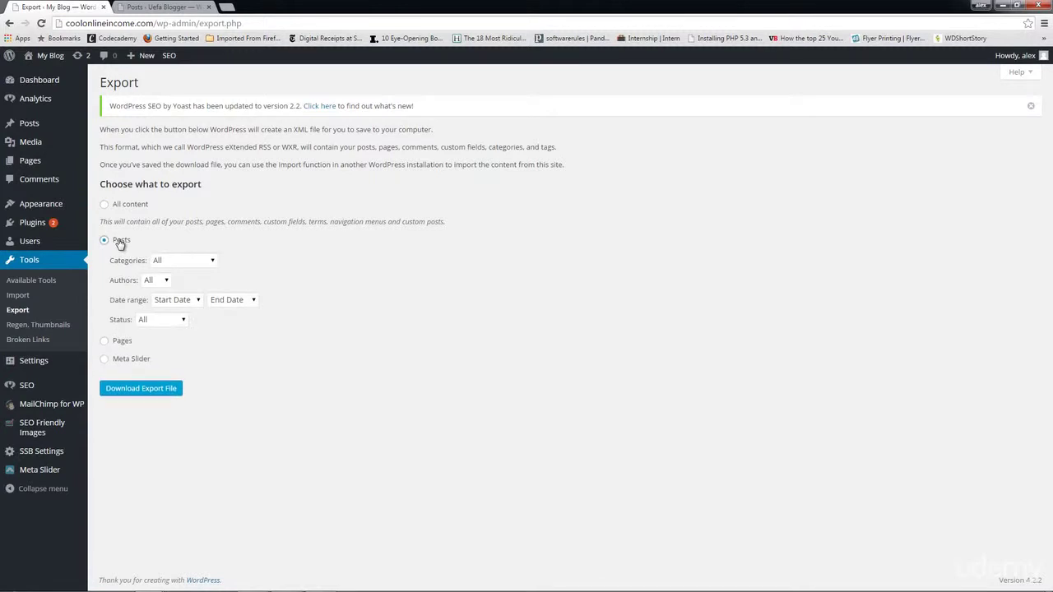
click(187, 260)
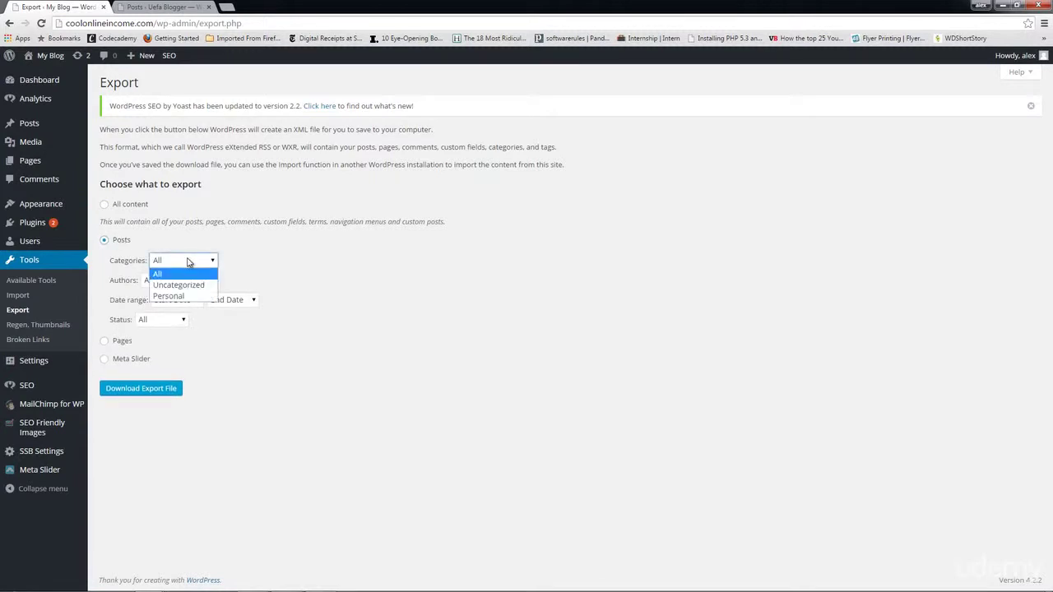
click(174, 276)
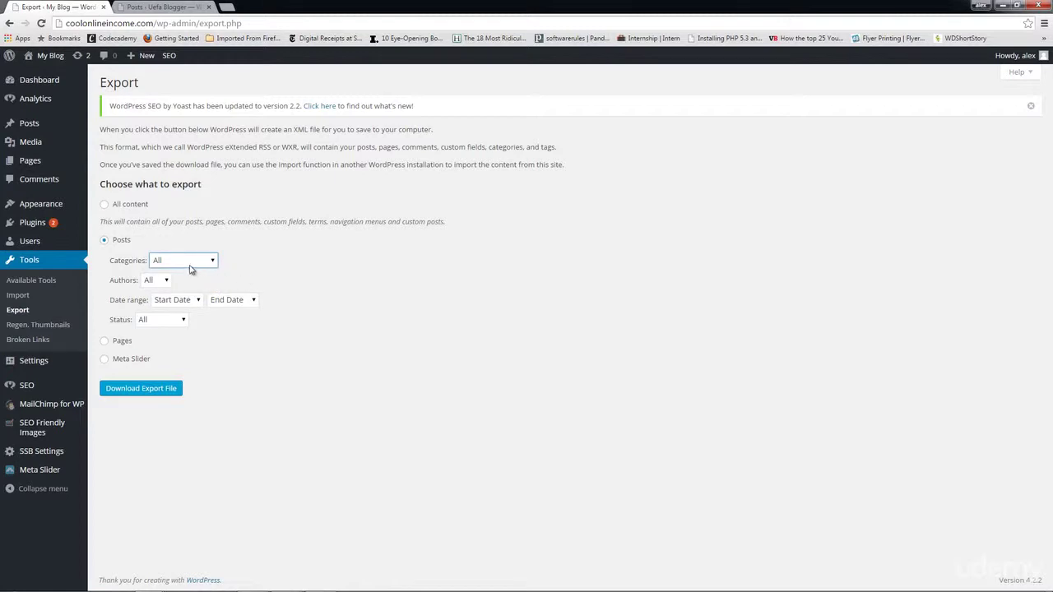
click(168, 281)
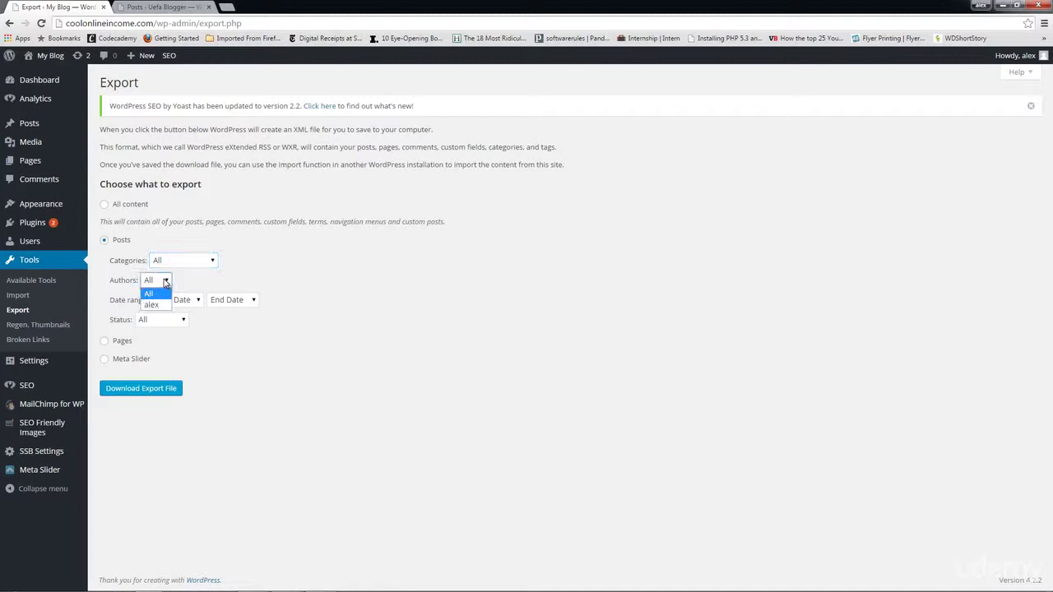
click(161, 295)
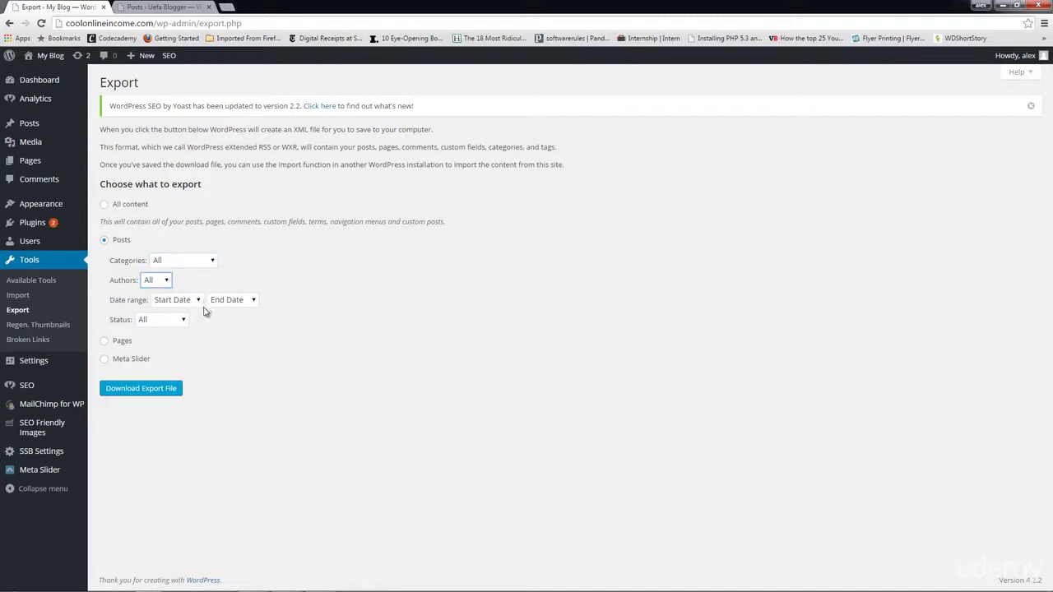
click(157, 392)
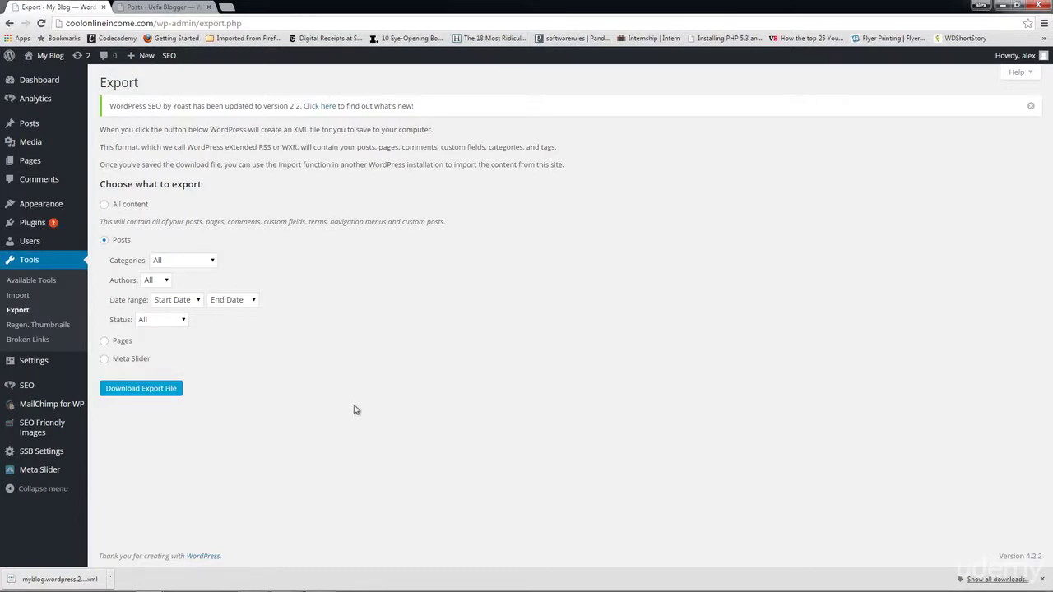
click(160, 7)
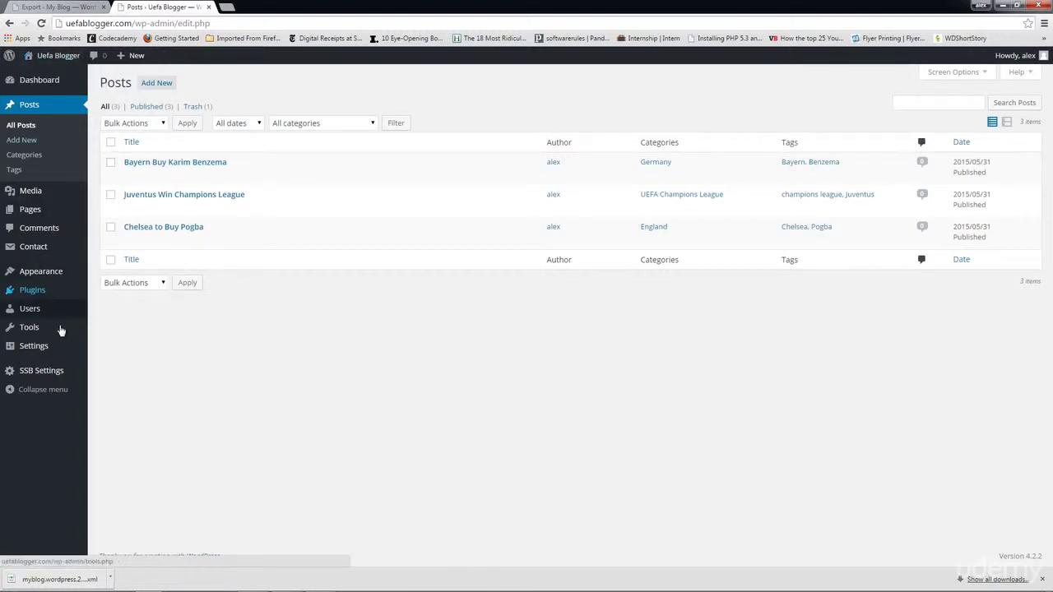
- Install WordPress Importer 0.6.1 from Tools > Import and activate it to run the importer
mouse_move(60, 334)
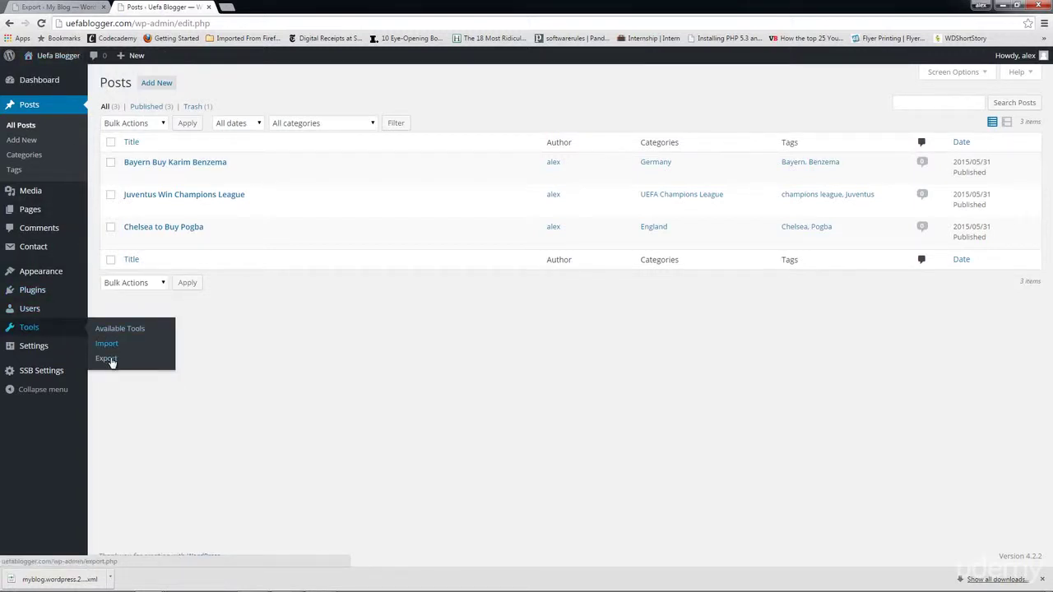
click(112, 348)
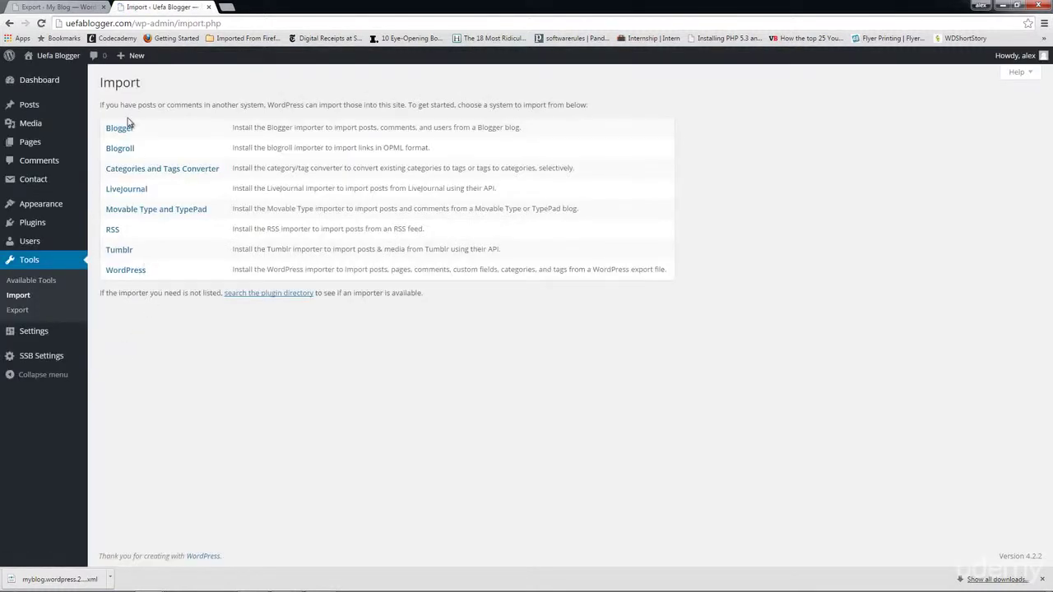
click(130, 272)
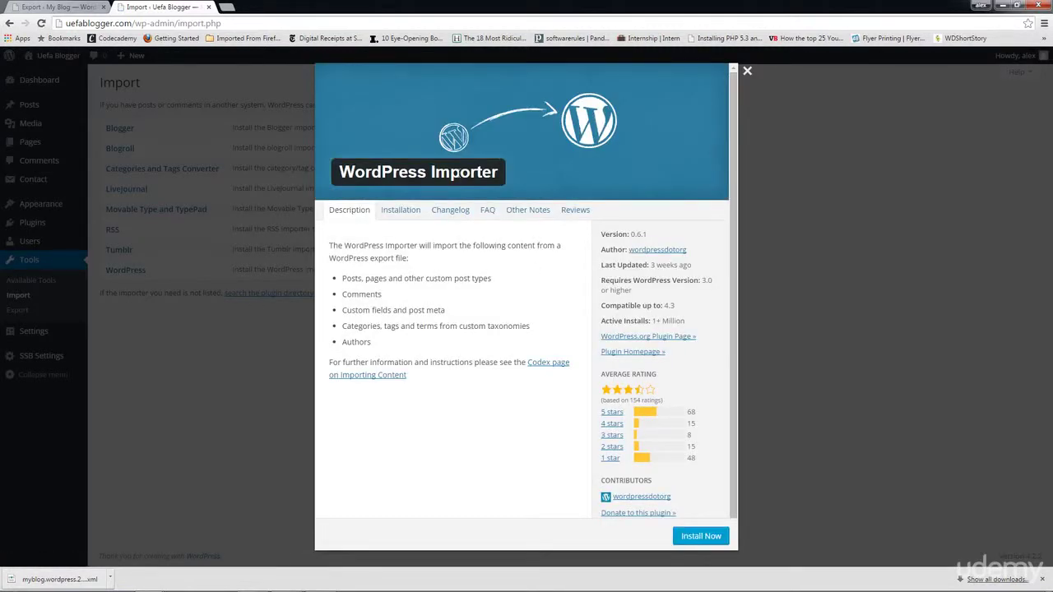
click(701, 538)
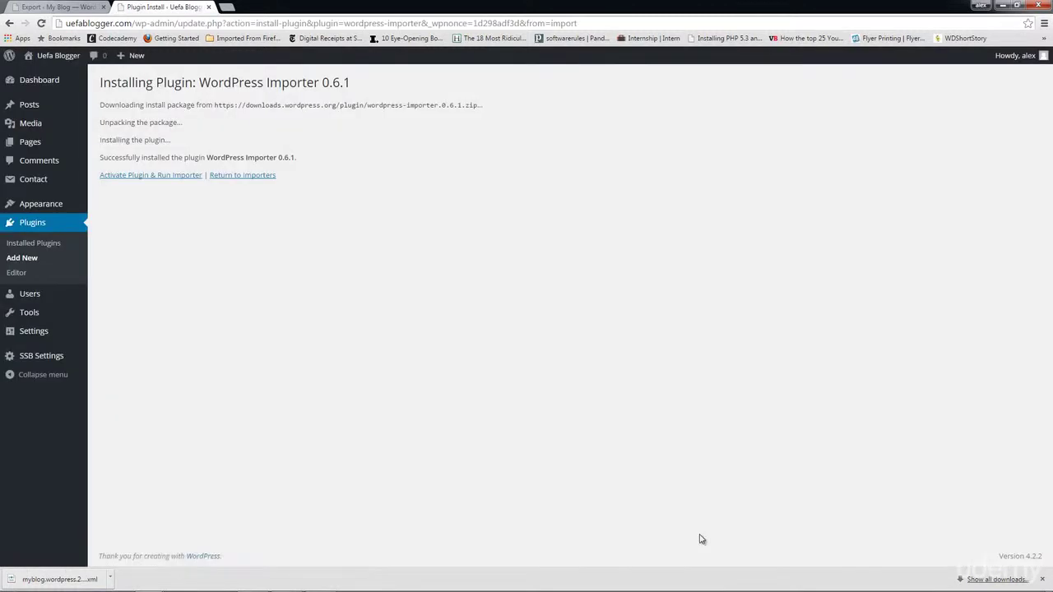
click(151, 176)
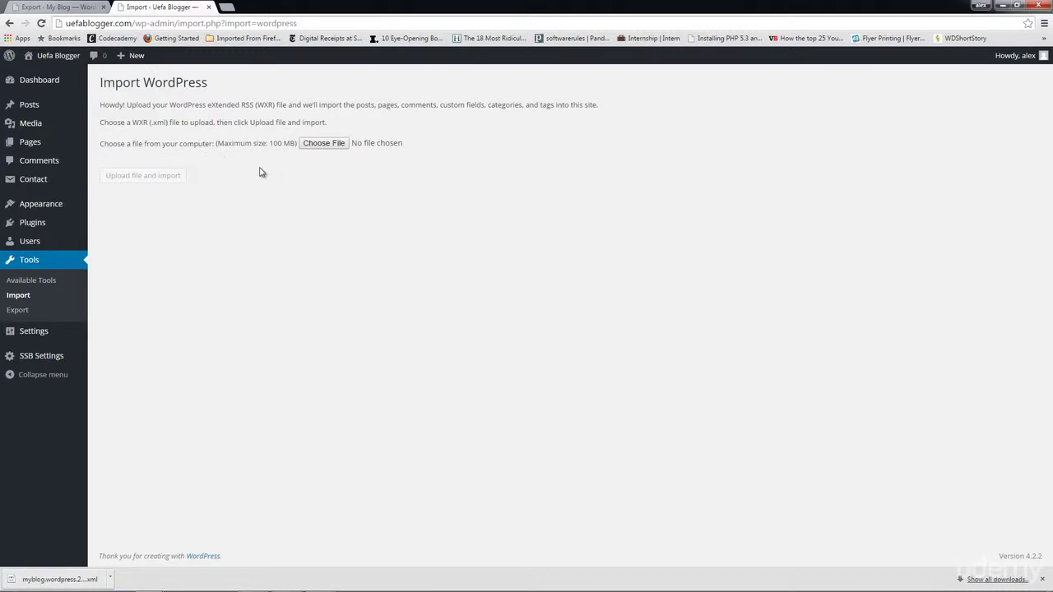
- Upload the XML export, assign the posts to an existing user, include file attachments, and run the import
drag(53, 576, 327, 145)
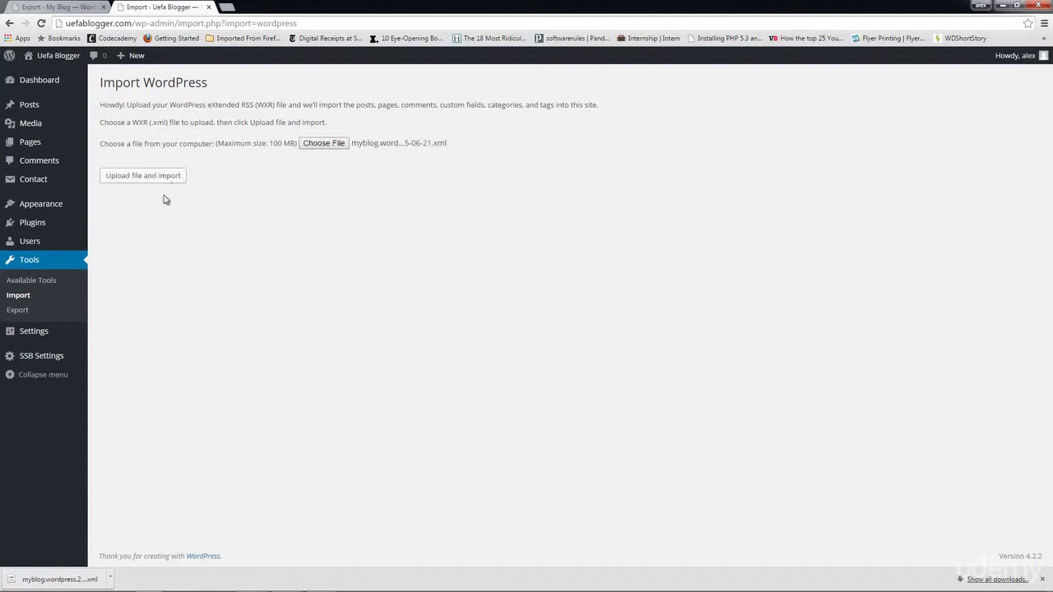
click(164, 177)
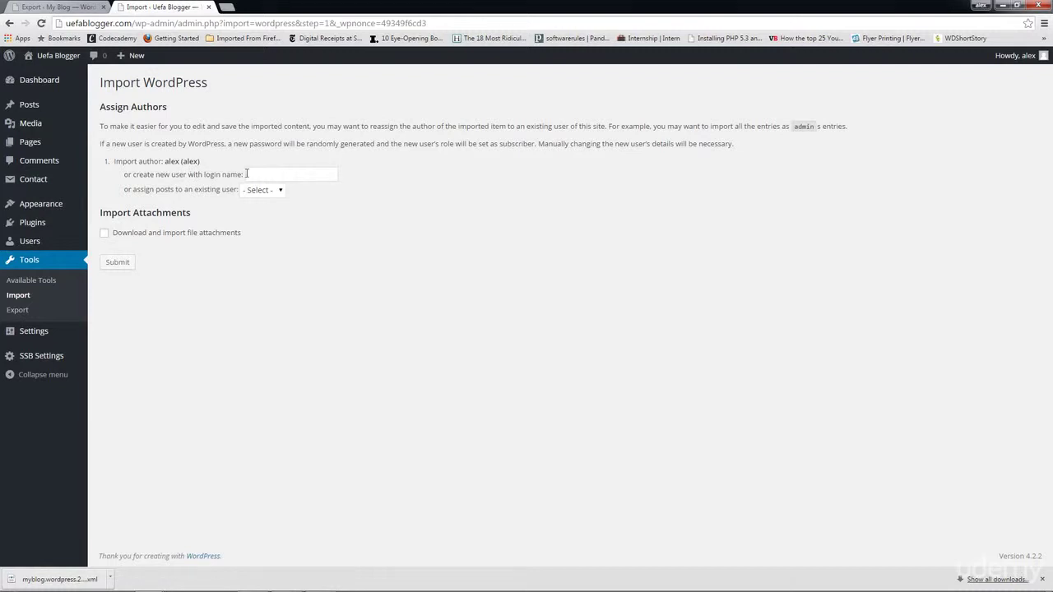
click(278, 191)
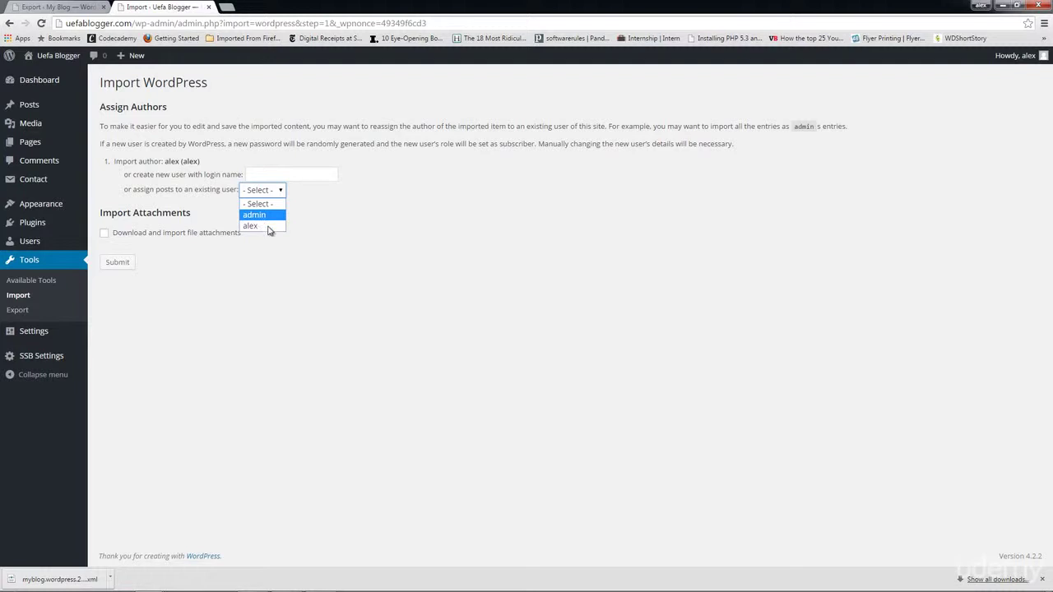
click(260, 226)
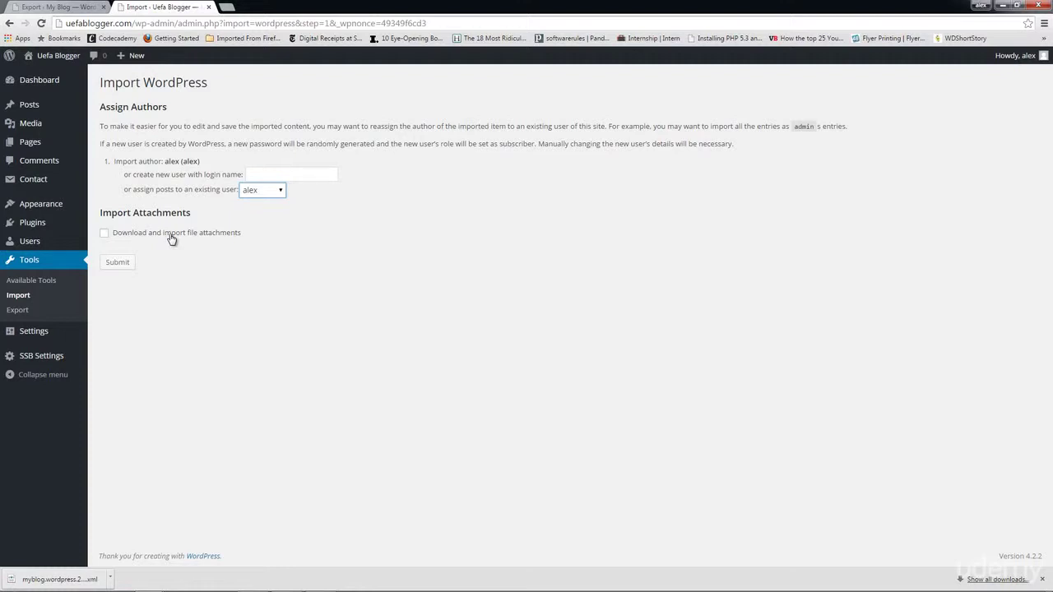
click(140, 235)
click(128, 268)
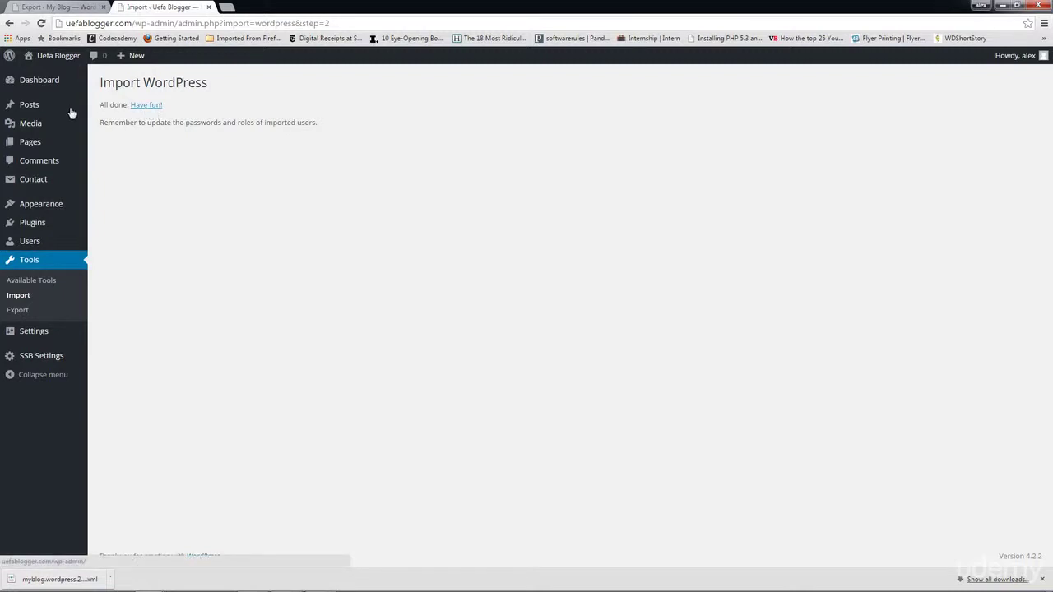
- List all eight posts and preview the imported Asian Holiday post on the site
mouse_move(55, 111)
click(105, 107)
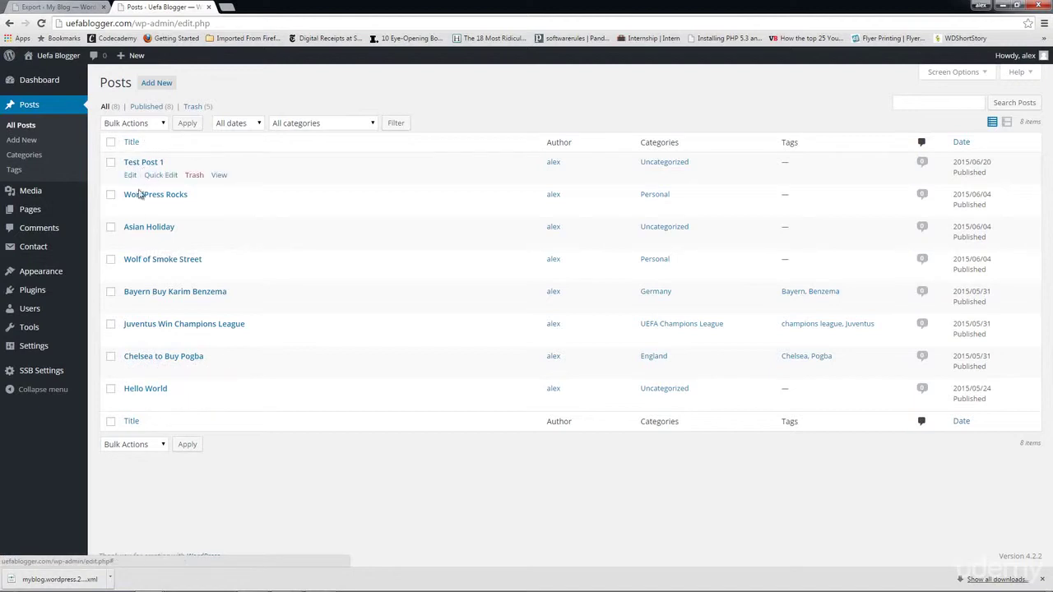
click(214, 241)
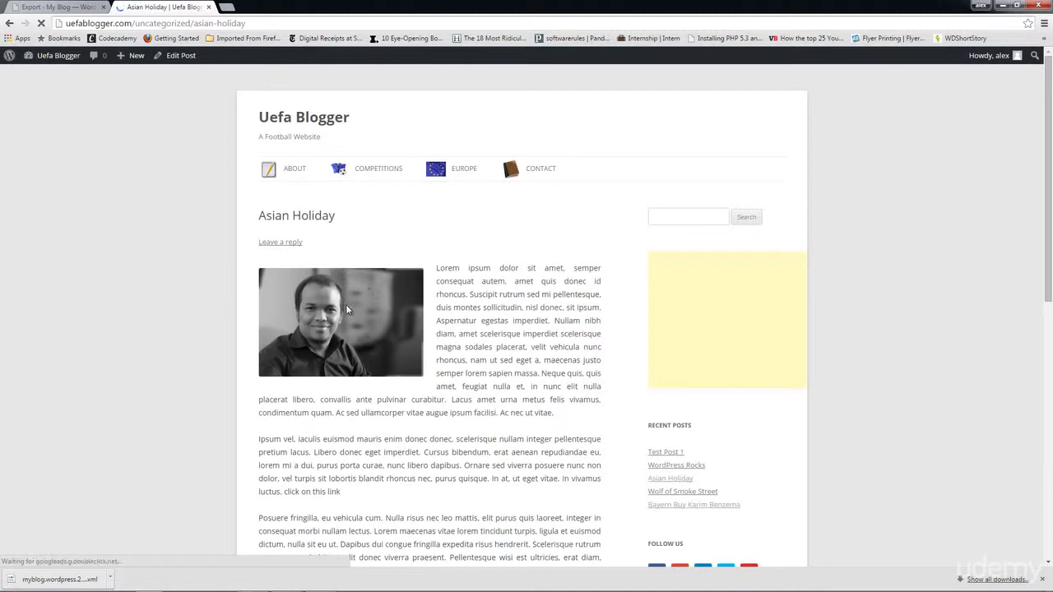
scroll(396, 324, down, 5)
scroll(396, 324, up, 5)
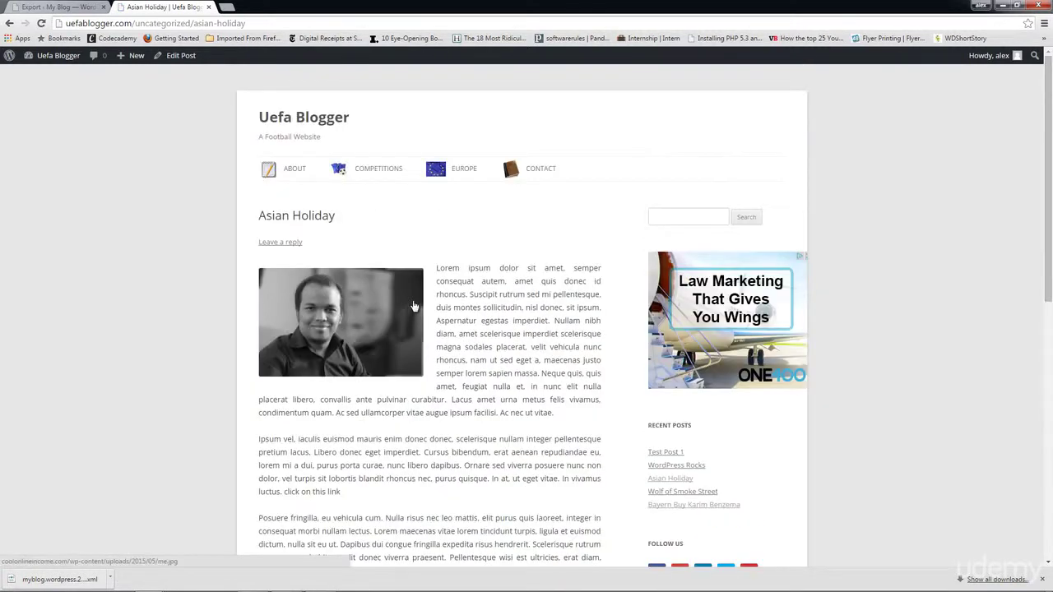
click(7, 25)
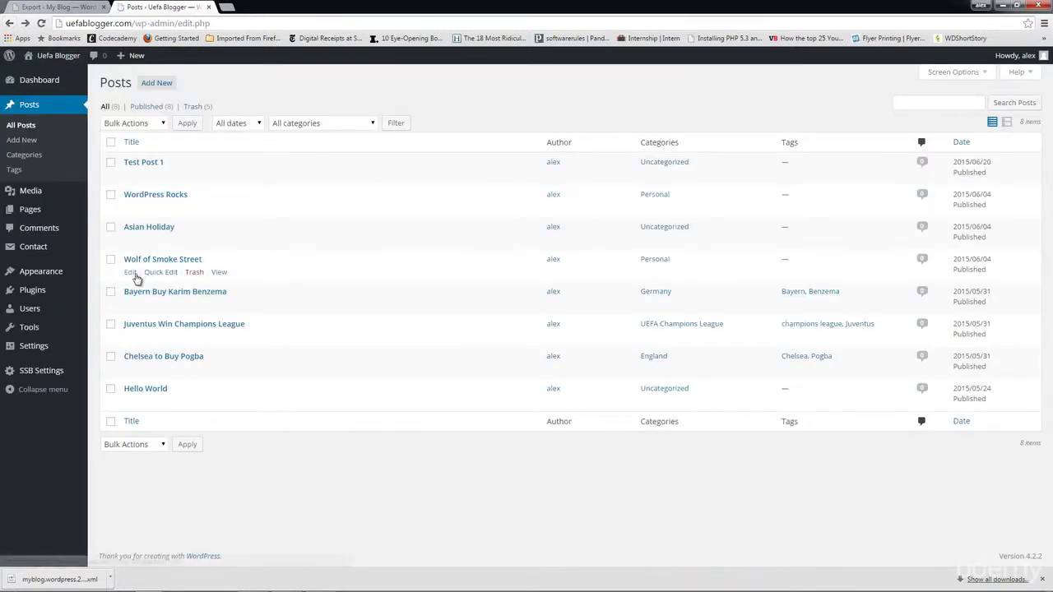
- View the imported Wolf of Smoke Street post live with its image
click(219, 272)
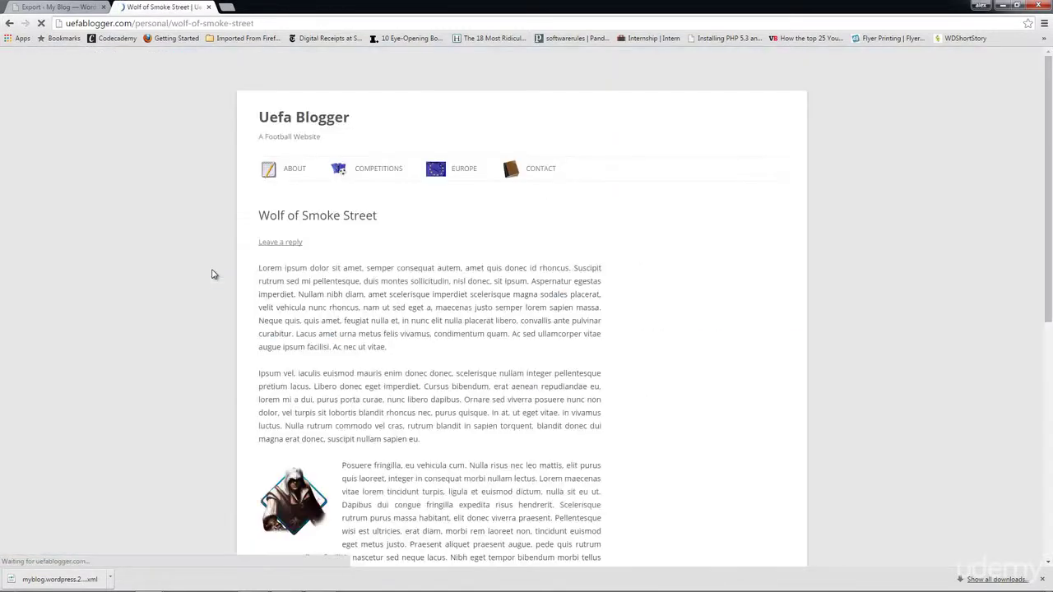
scroll(340, 383, down, 6)
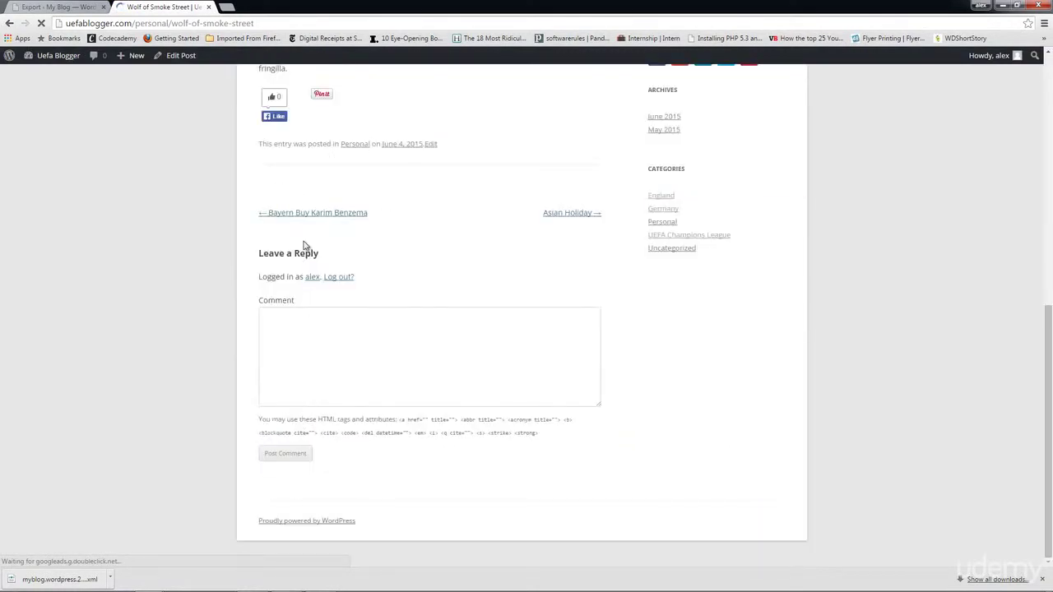
scroll(304, 245, up, 1)
scroll(303, 245, up, 5)
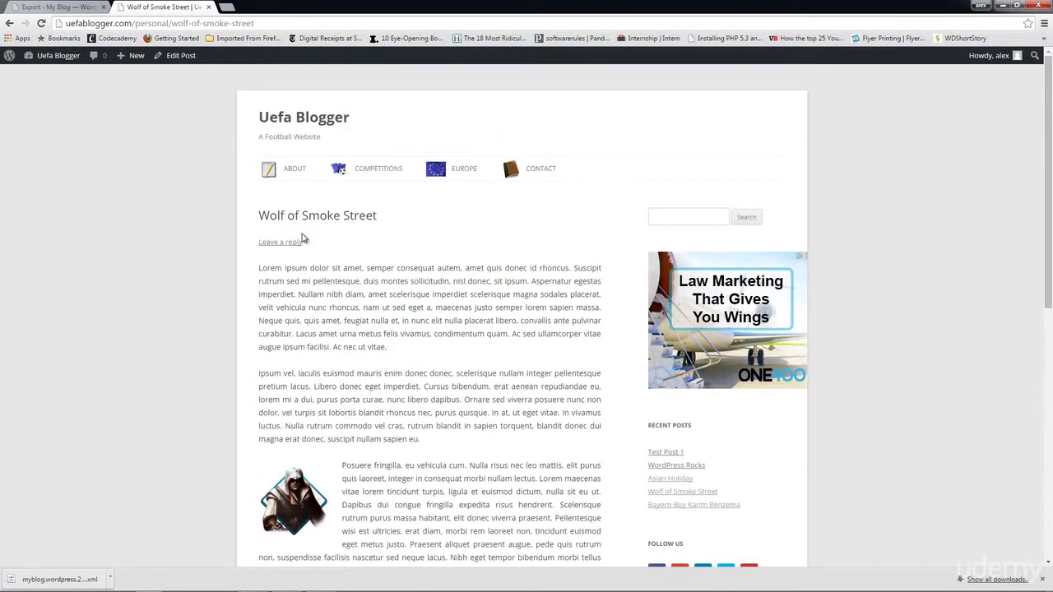